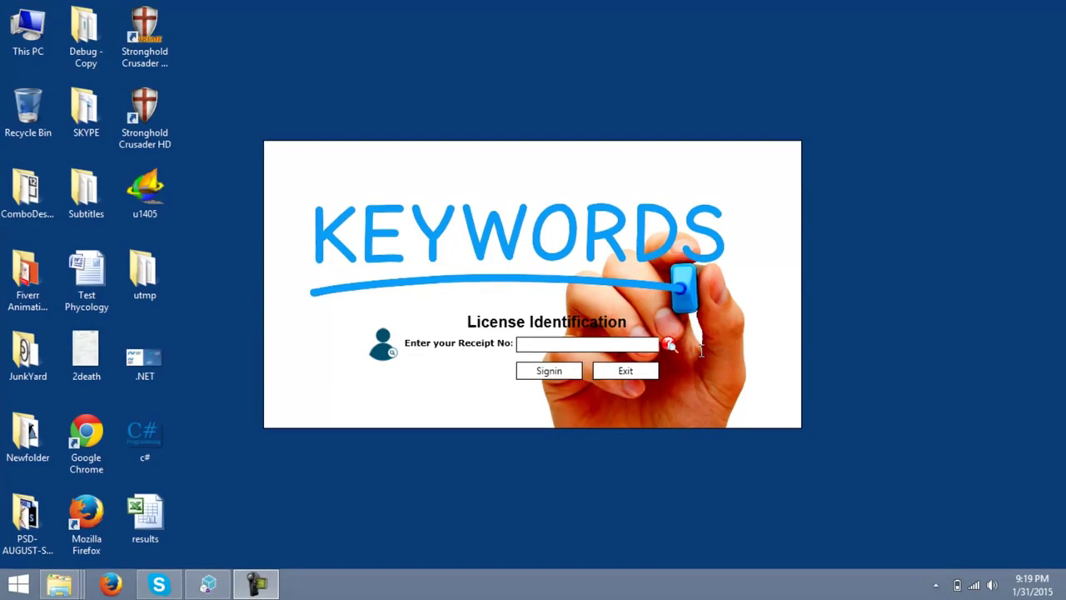
Enter the licence receipt number and sign in to Keywords Studio Pro
click(551, 346)
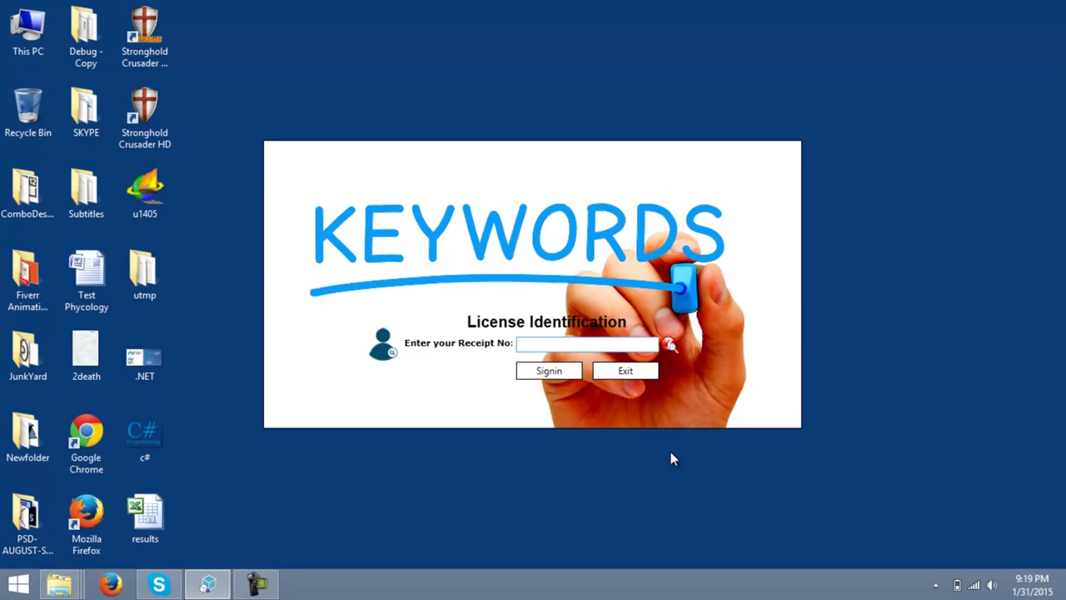
text(12345)
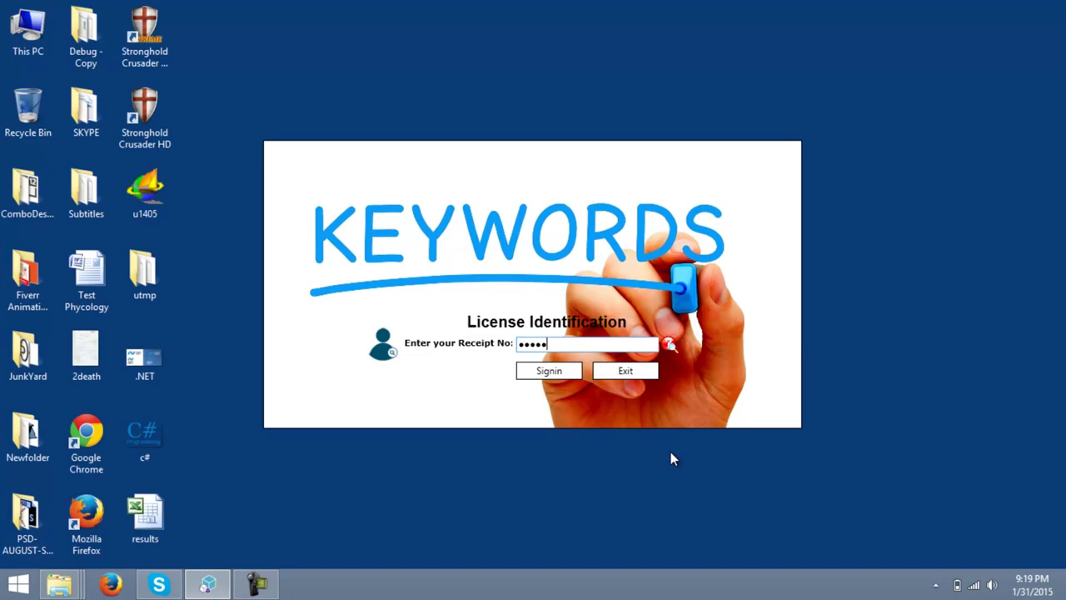
click(570, 377)
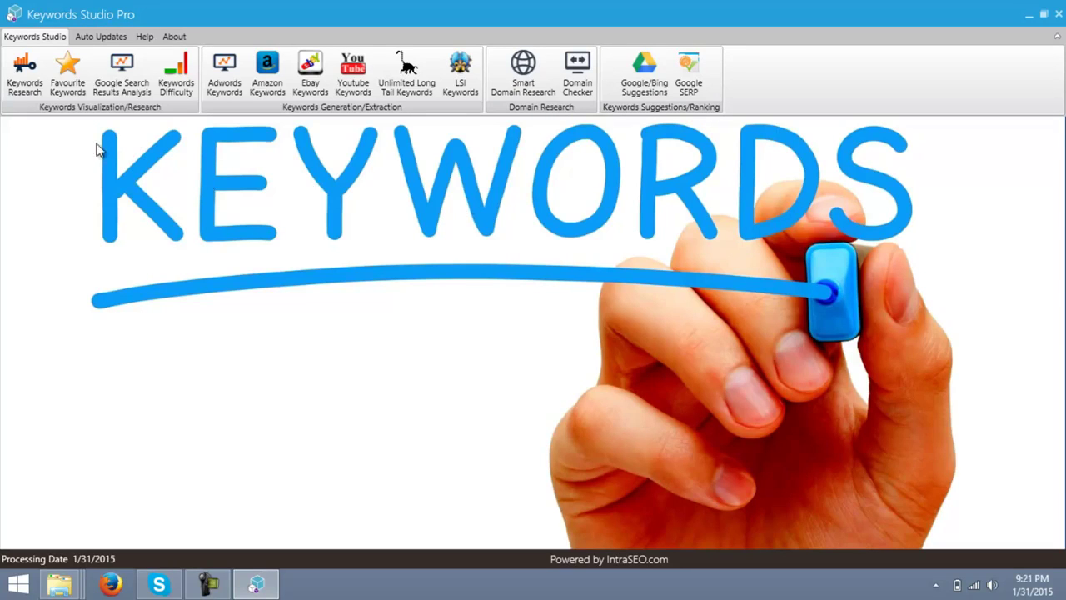
Start a new Keywords Research project named 'google'
click(30, 75)
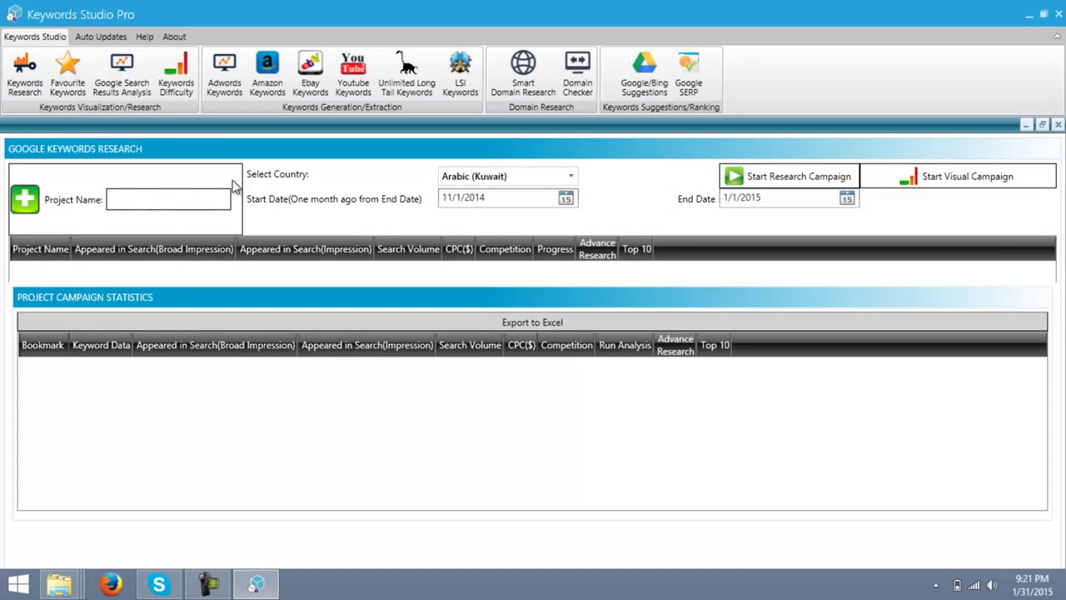
click(168, 193)
click(169, 193)
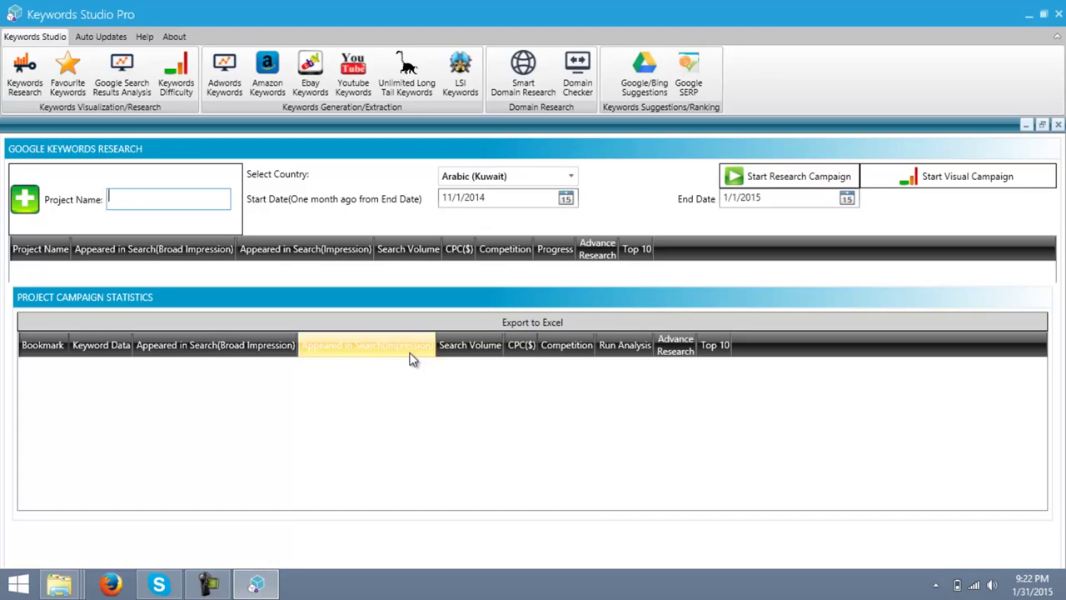
text(google)
Target English (United States) and start the research campaign for the google project
click(550, 177)
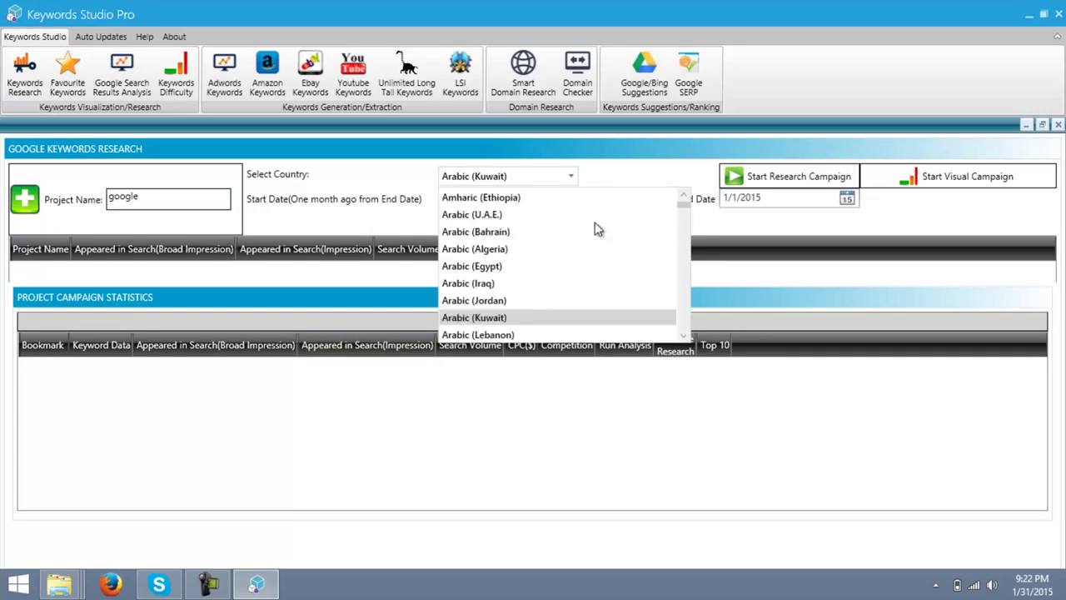
drag(690, 212, 690, 240)
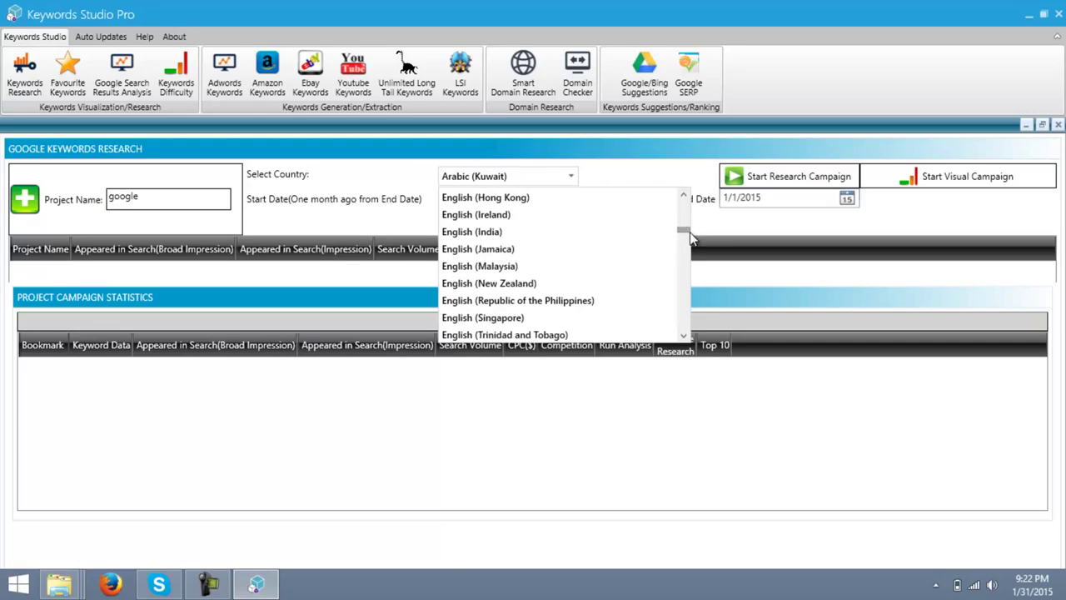
click(684, 336)
double_click(684, 336)
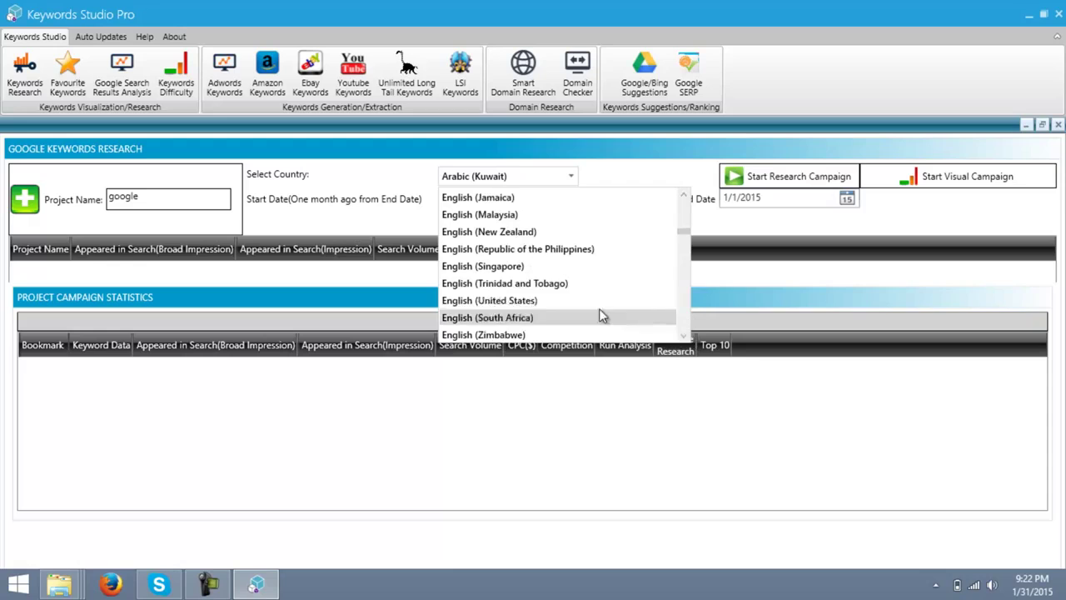
click(580, 301)
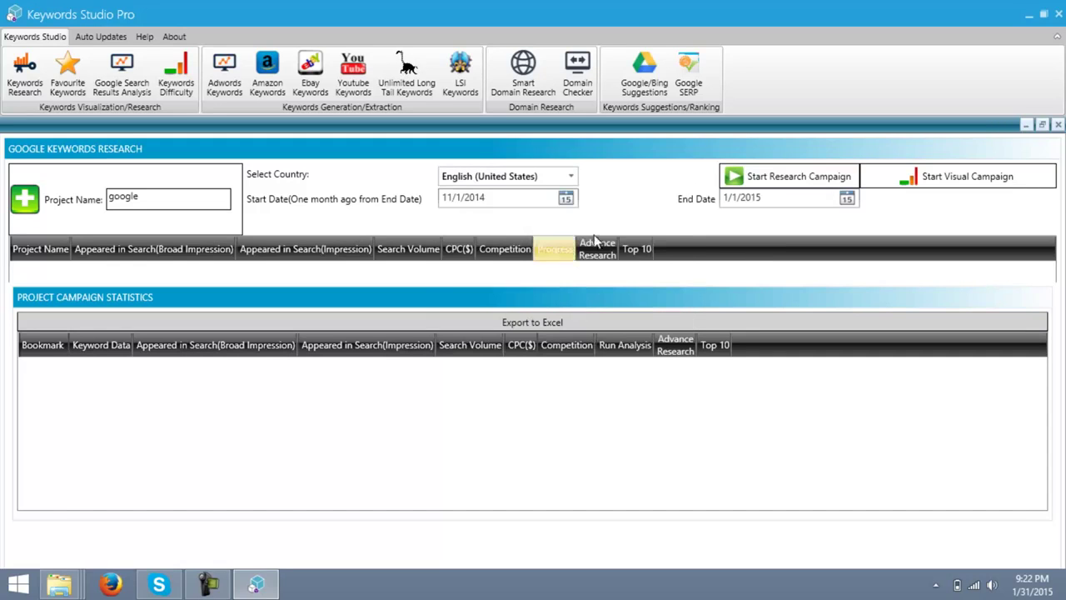
click(817, 185)
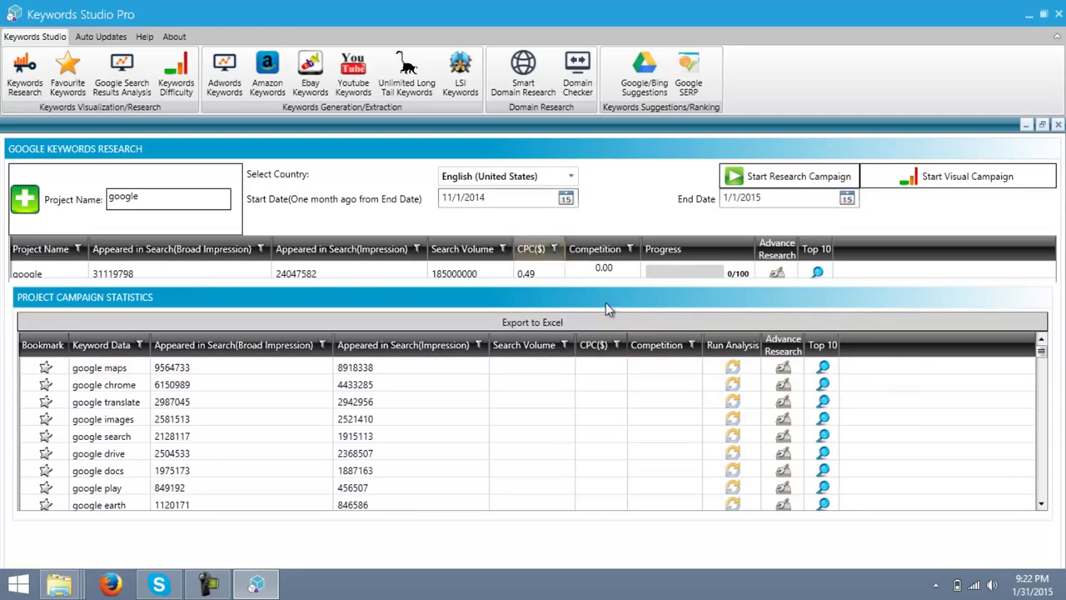
click(302, 274)
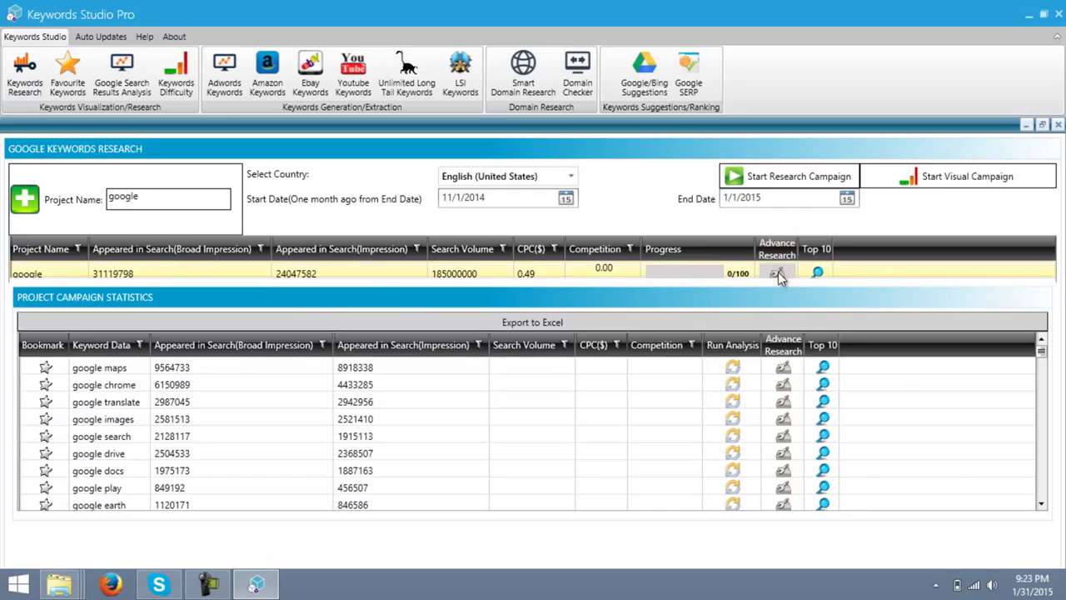
Open the google project's advanced research links and review the Google Trends result page
click(778, 272)
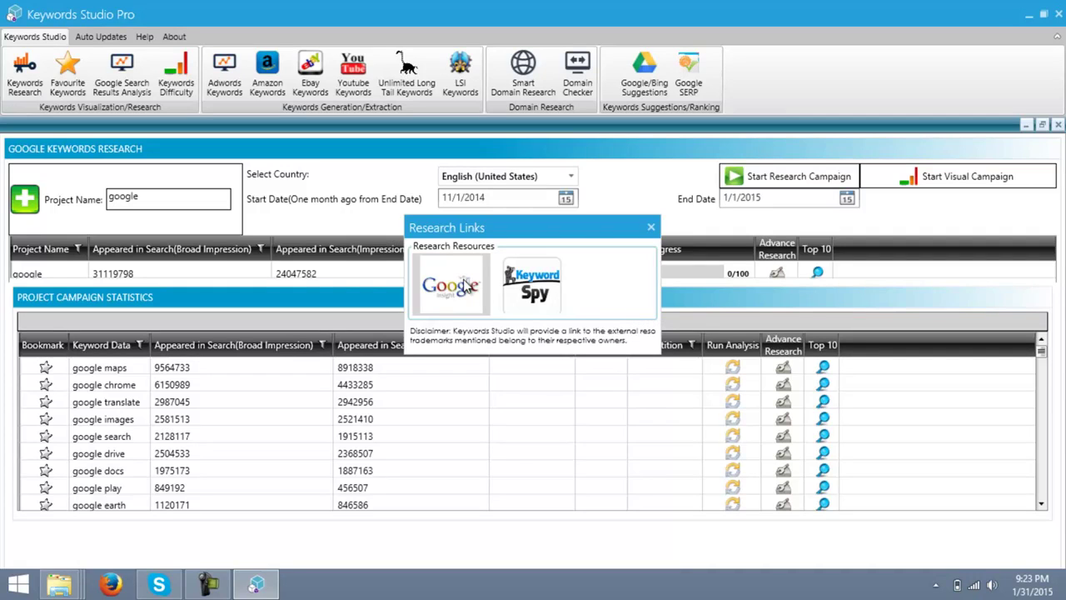
click(457, 281)
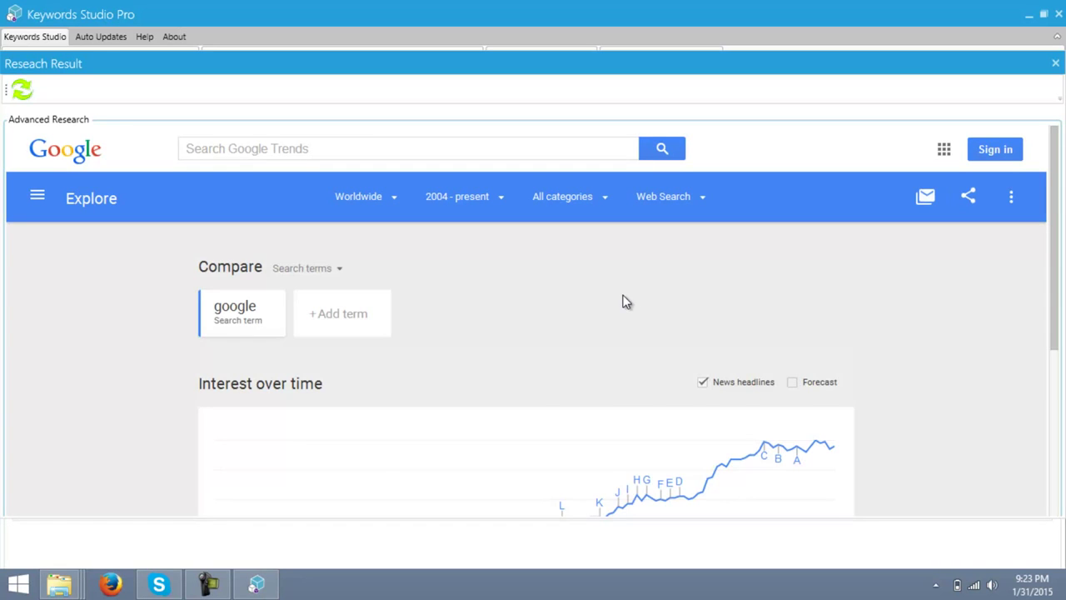
scroll(609, 508, down, 2)
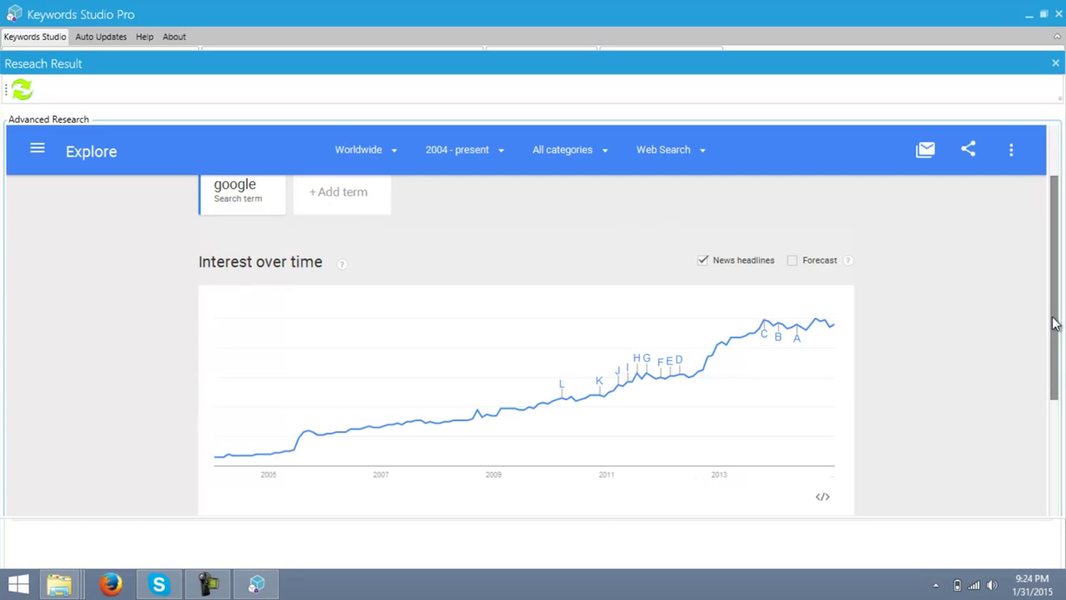
drag(1052, 322, 1055, 142)
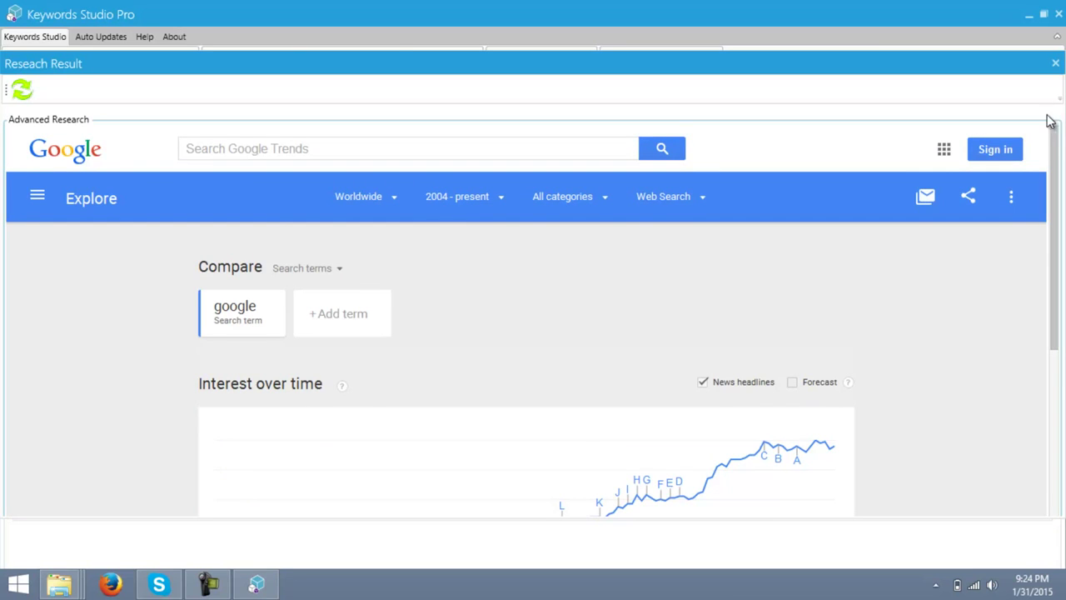
click(1054, 65)
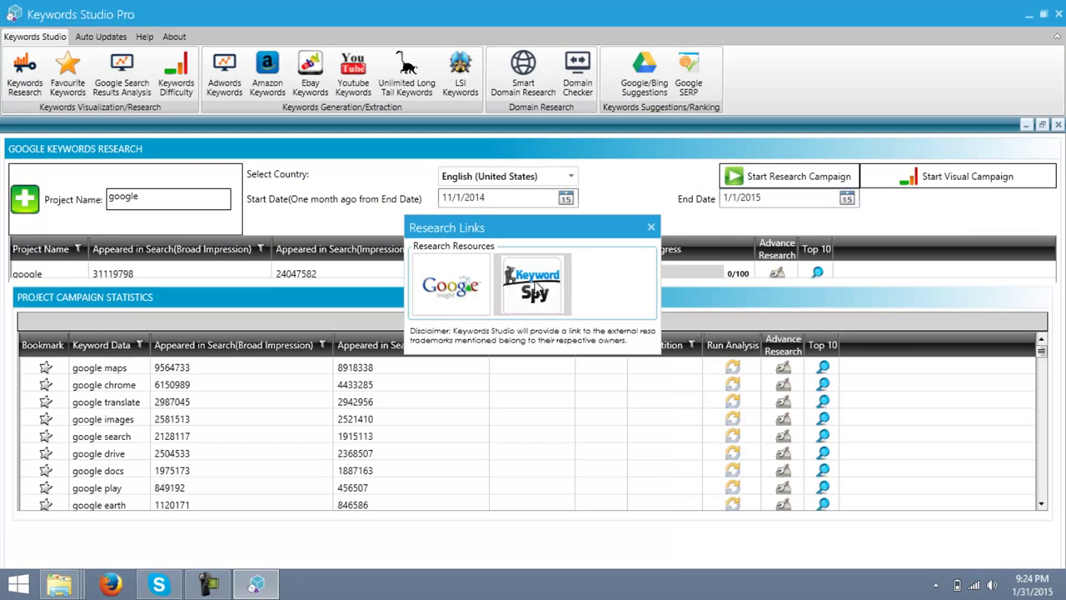
Run analysis on the google translate, google images and google search keywords
click(650, 227)
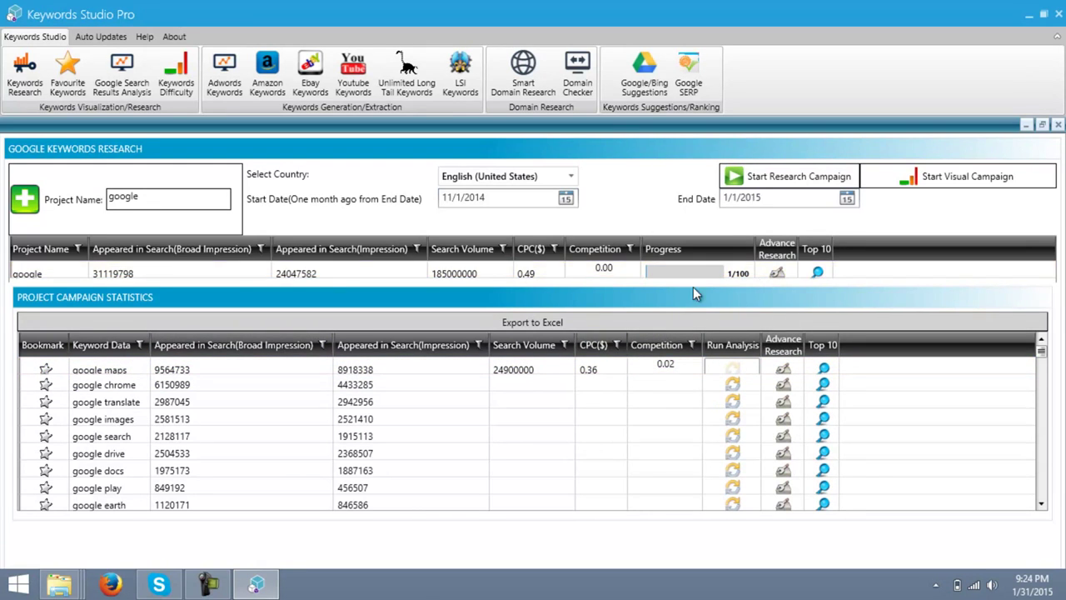
click(732, 402)
click(734, 426)
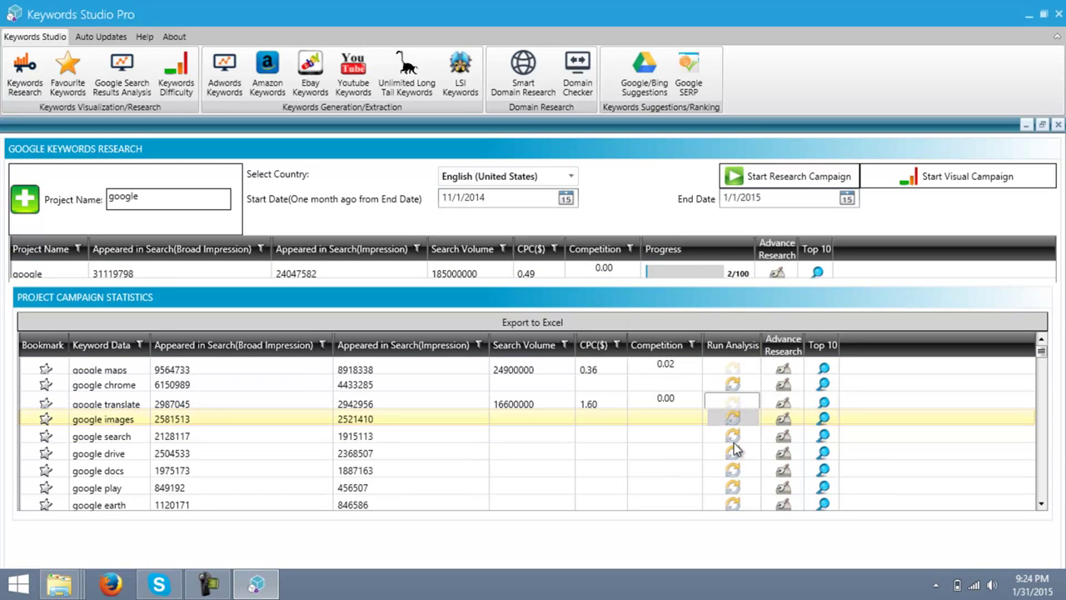
click(732, 435)
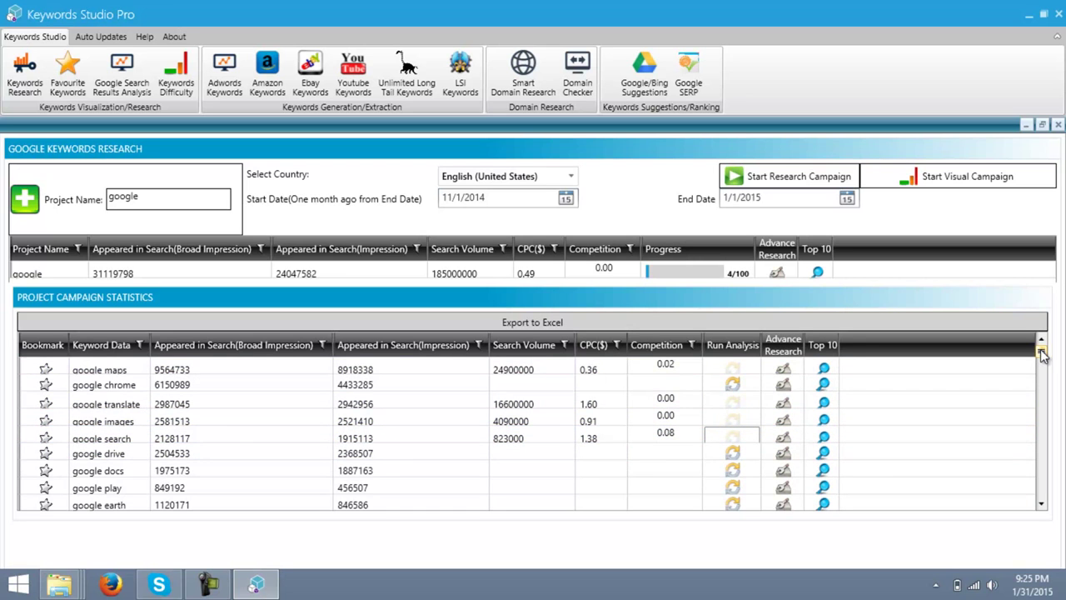
mouse_move(1043, 355)
mouse_down()
mouse_move(1043, 383)
mouse_move(1044, 352)
mouse_up()
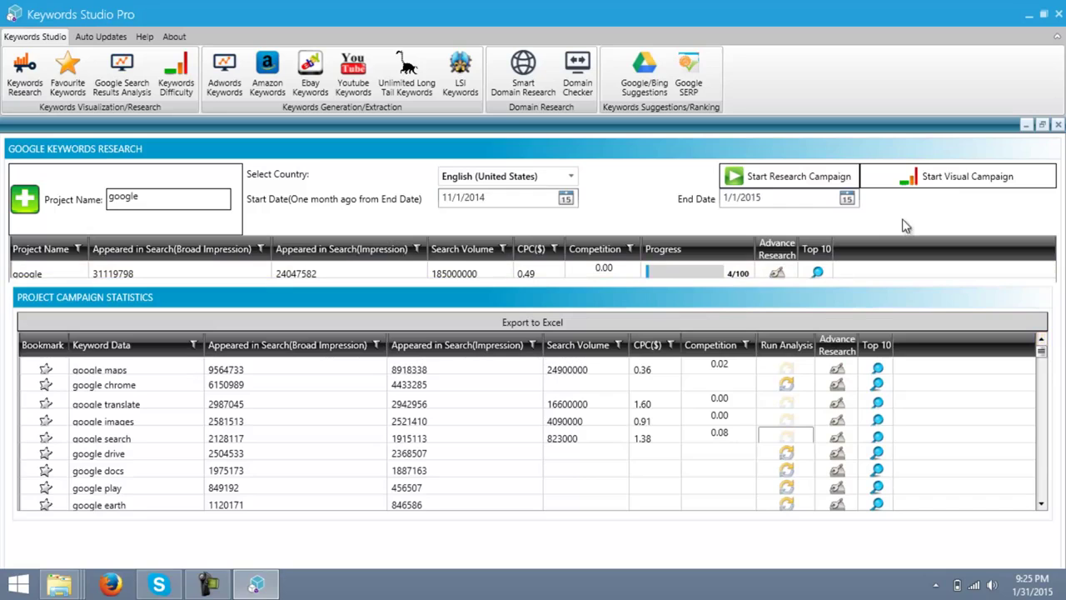
click(963, 187)
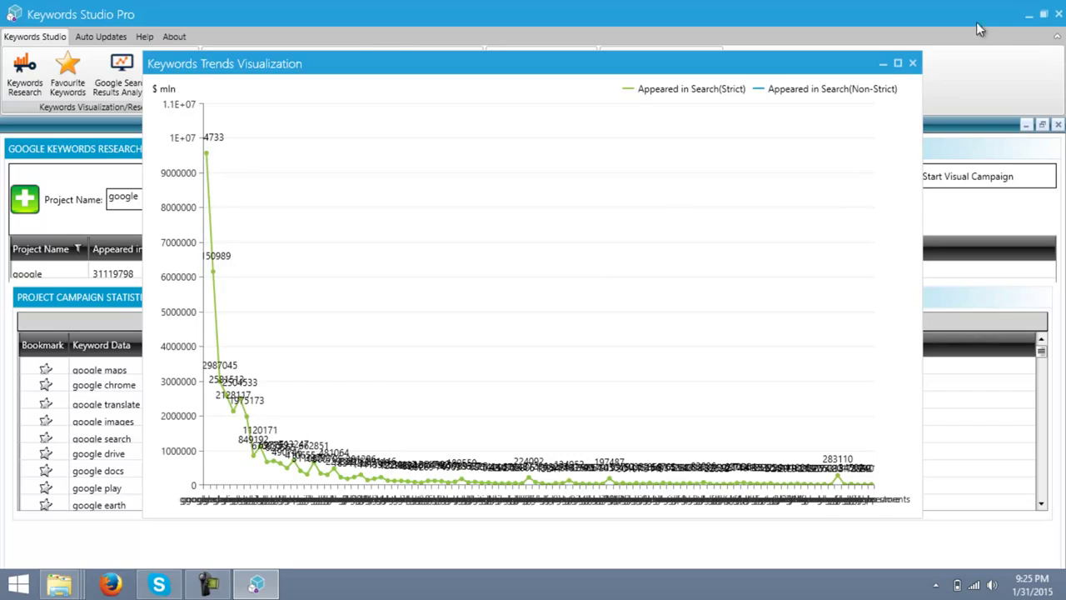
click(912, 63)
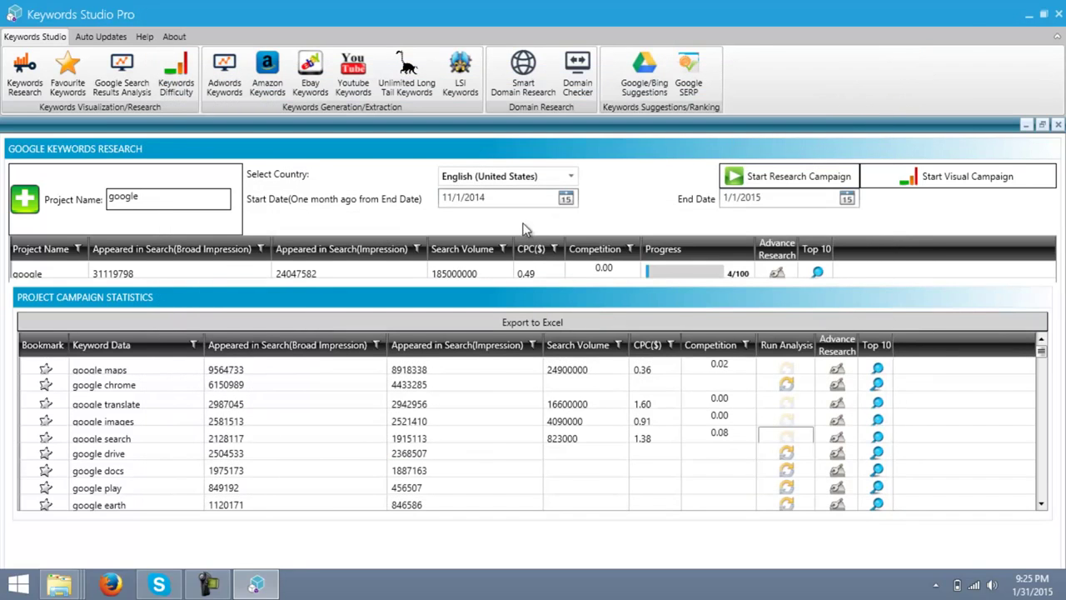
Bookmark google maps, google translate and google images, then refresh the Favourite Keywords list
click(45, 371)
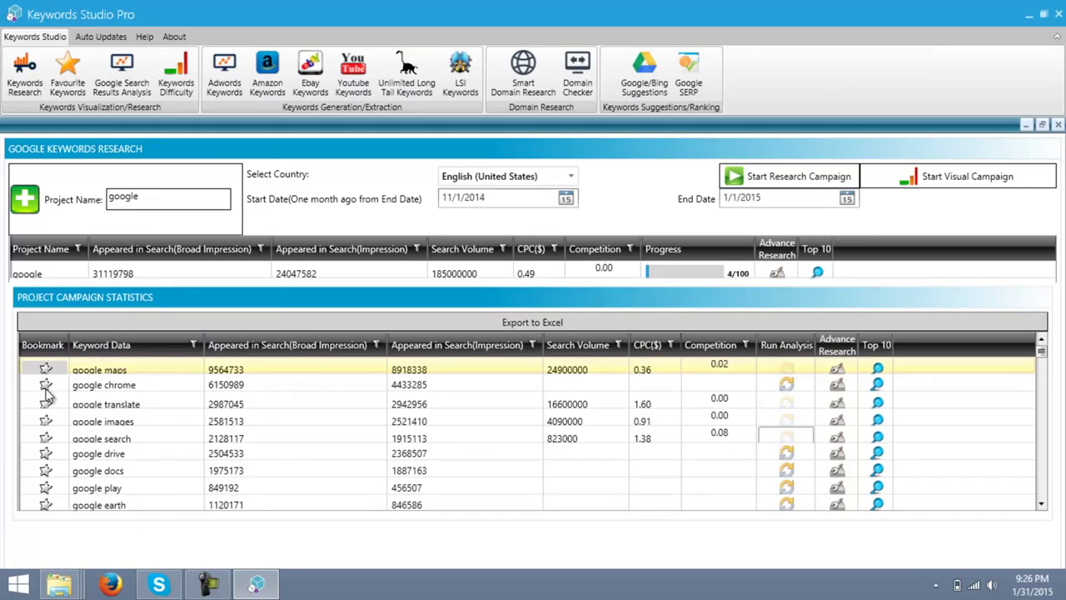
click(46, 387)
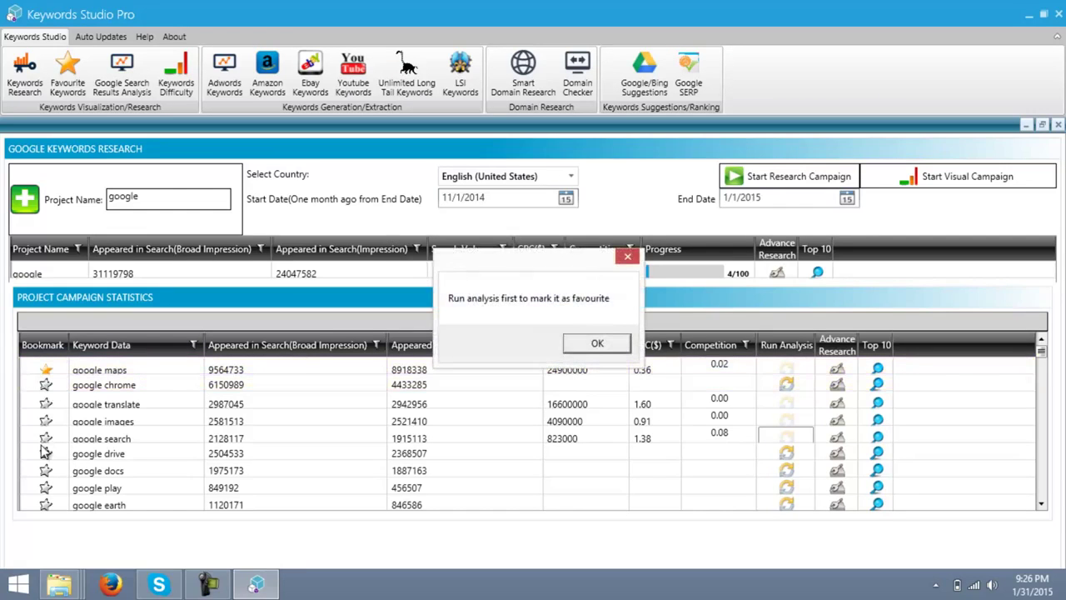
click(596, 345)
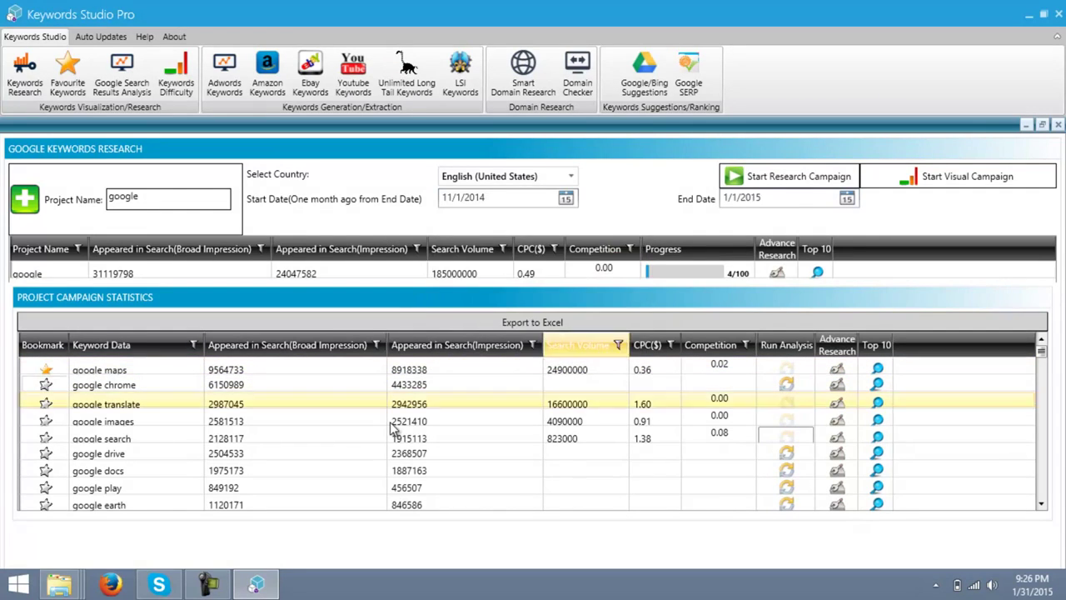
click(45, 405)
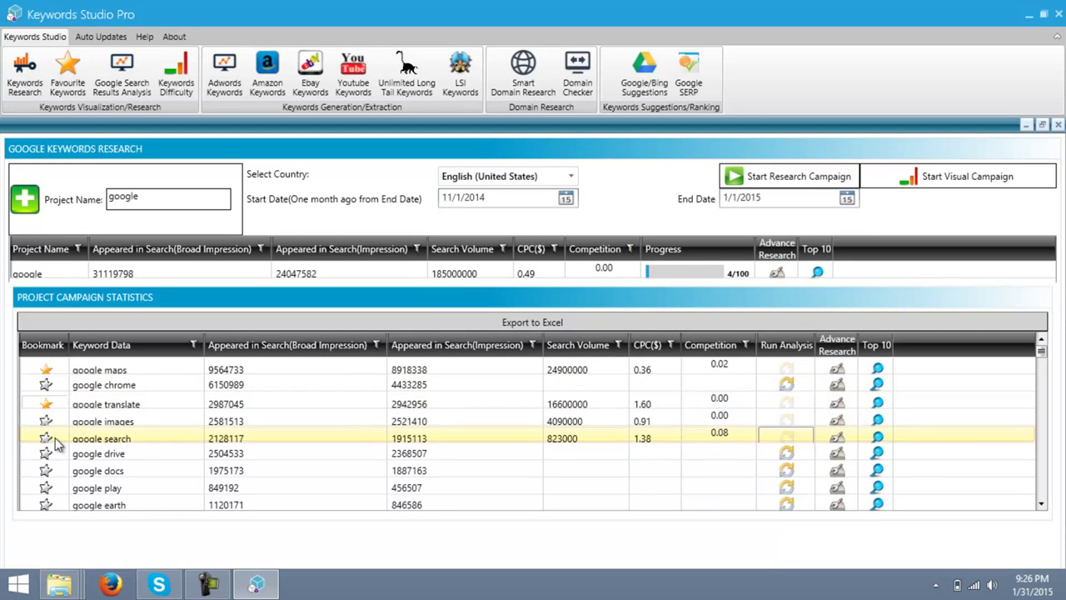
click(46, 421)
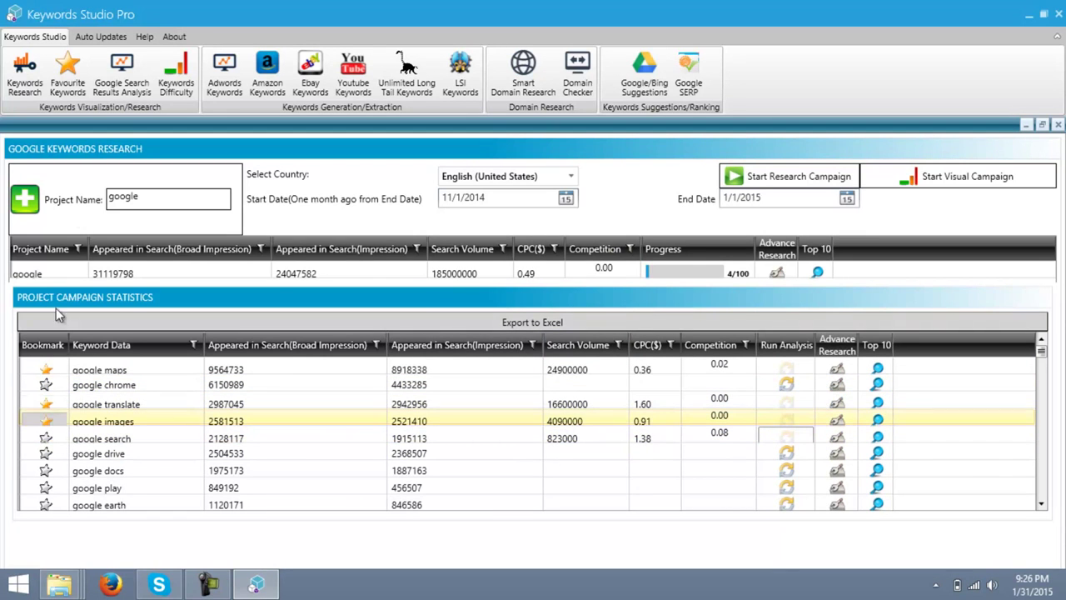
click(68, 77)
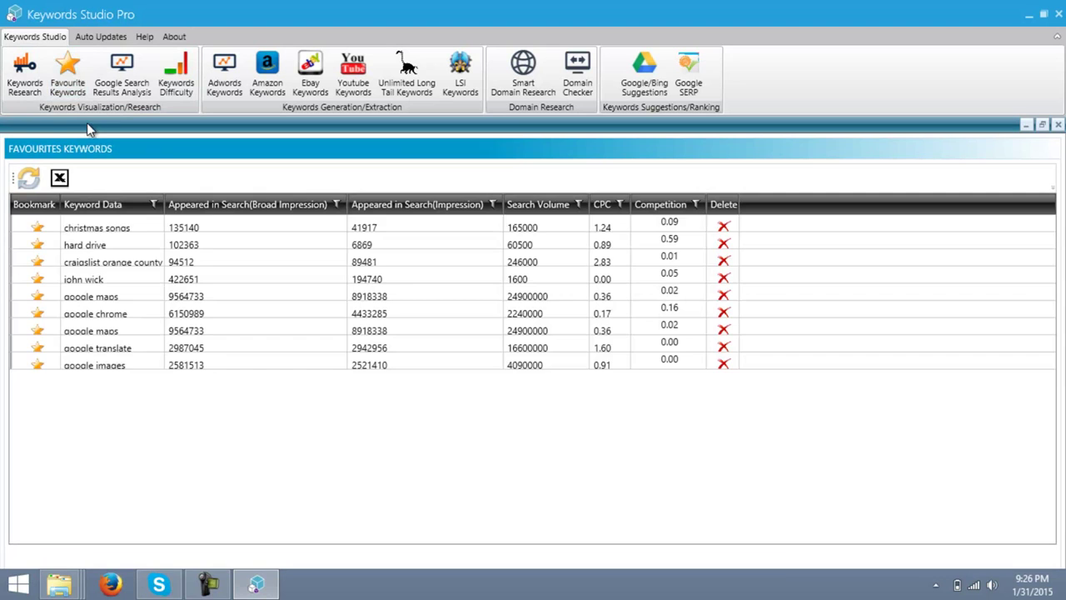
click(29, 182)
Enter the keyphrases Google, Search and Hello World in the Google Search Results Analysis Tool
click(125, 75)
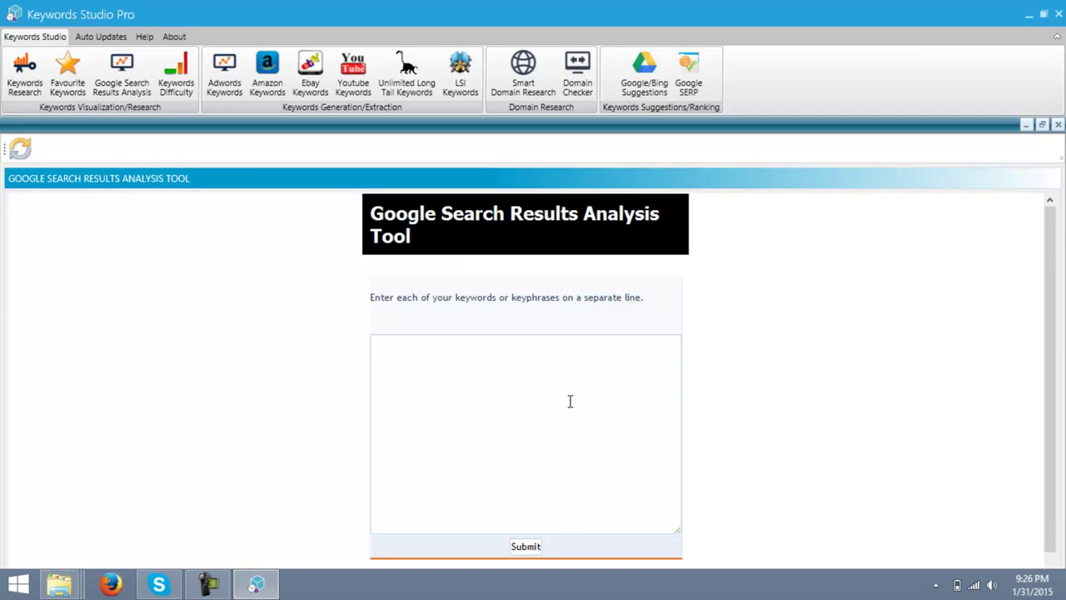
click(596, 380)
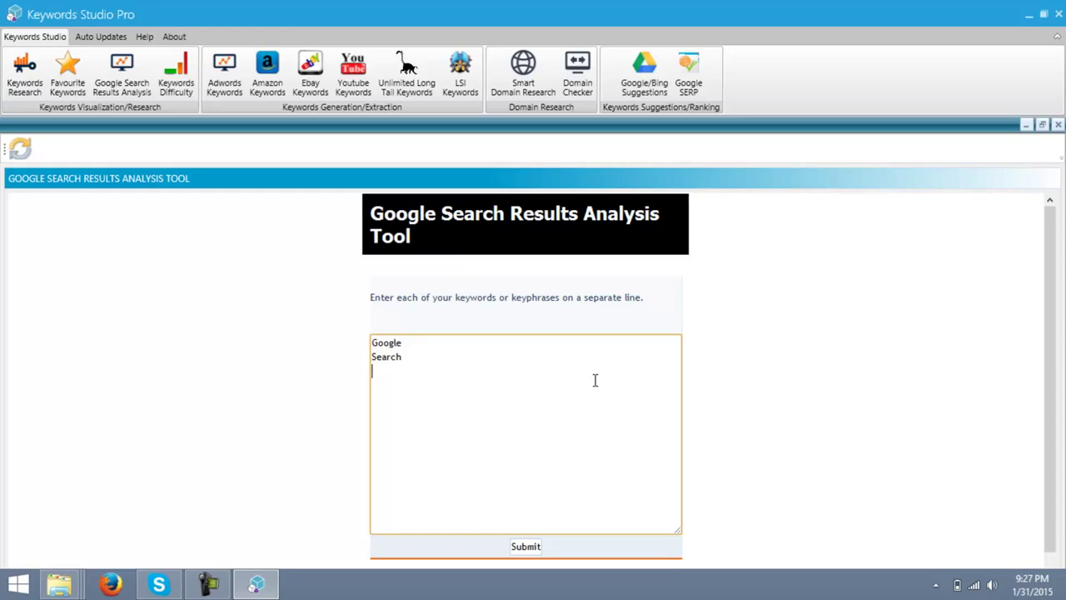
text(Hello)
text( Wrok)
key(BackSpace)
key(BackSpace)
key(BackSpace)
text(orl)
click(527, 550)
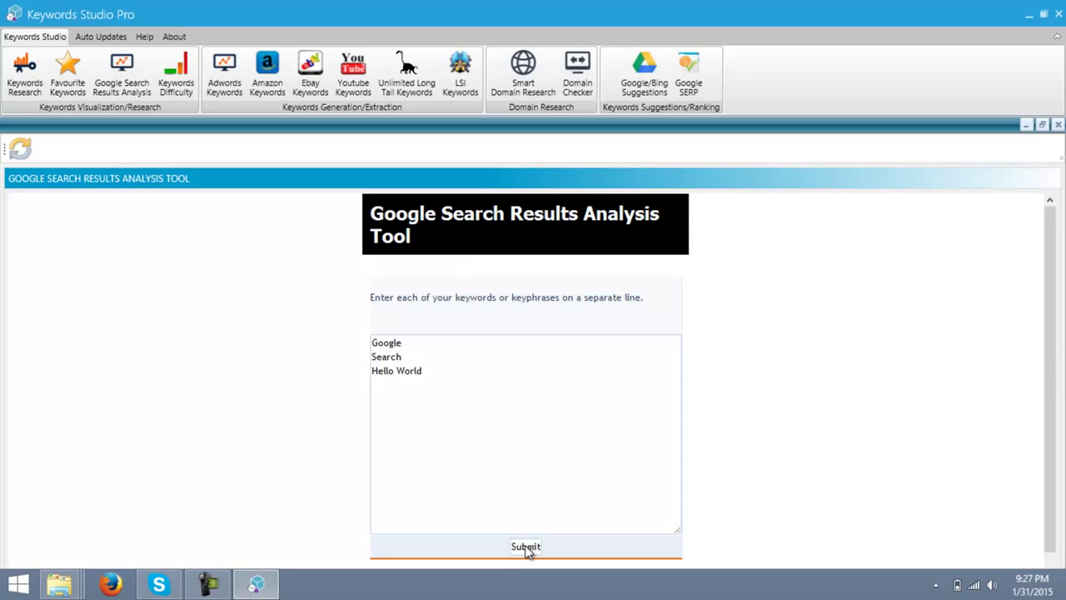
Submit the analysis and save it as results.xls on the Desktop, replacing the existing file
drag(1046, 367, 1000, 450)
click(530, 515)
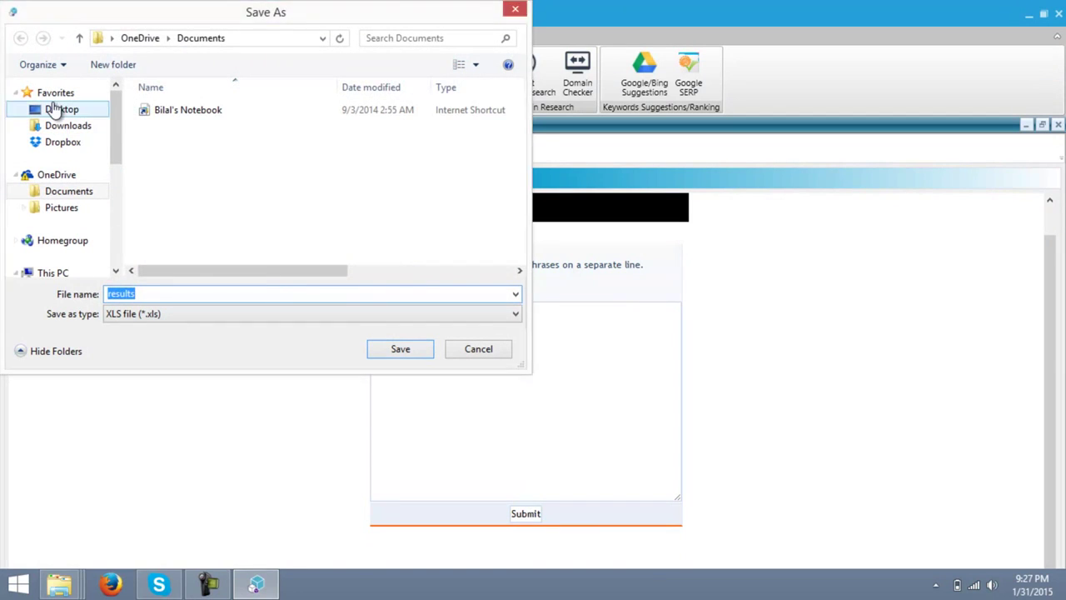
click(55, 108)
click(385, 352)
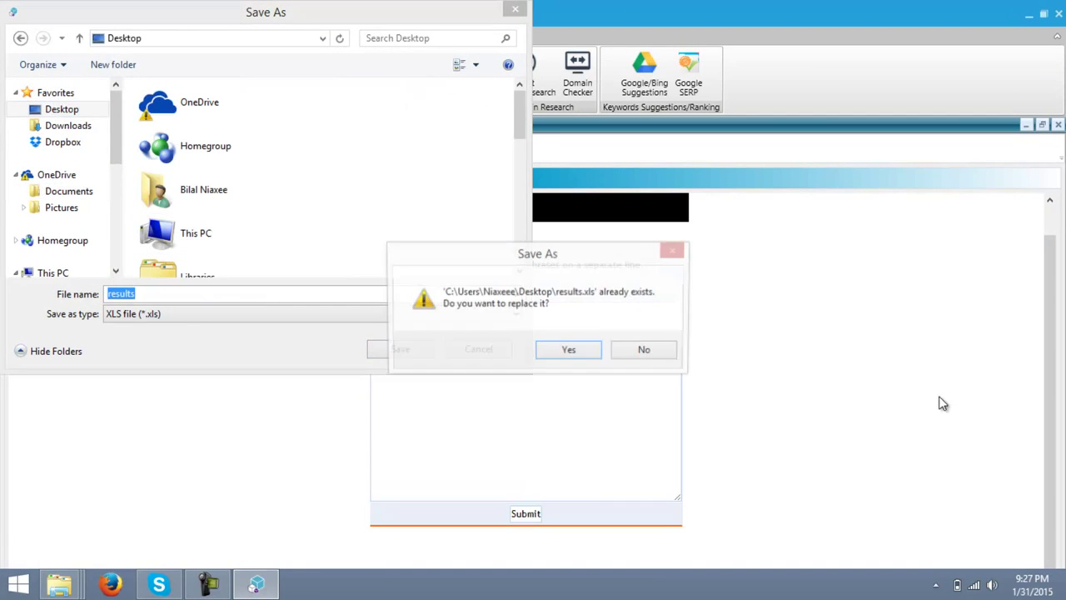
click(572, 351)
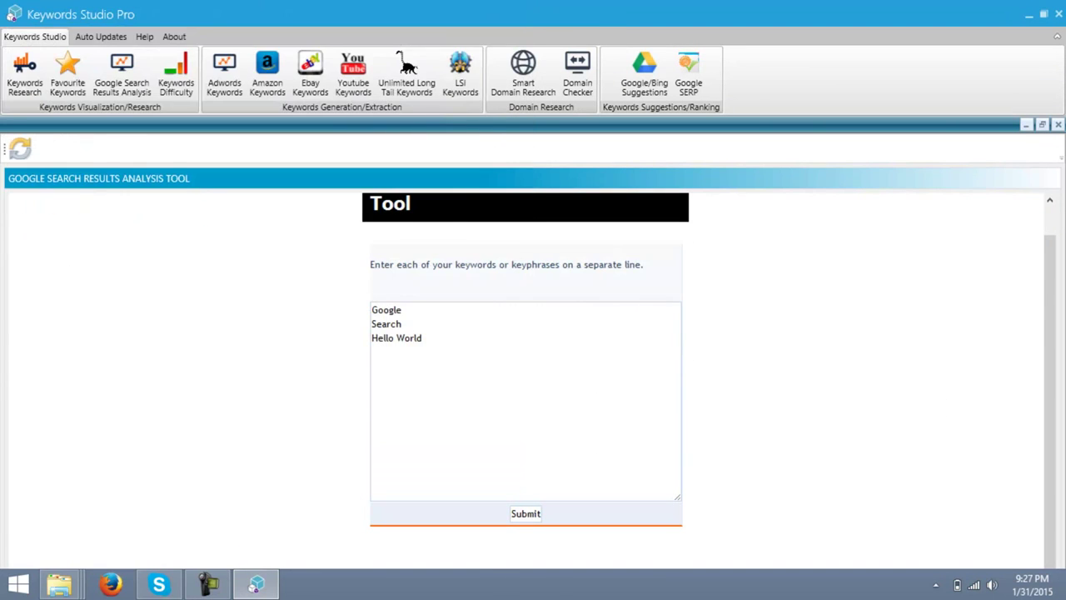
key(super+d)
Open results.xls in Excel and auto-widen columns B through F
double_click(145, 518)
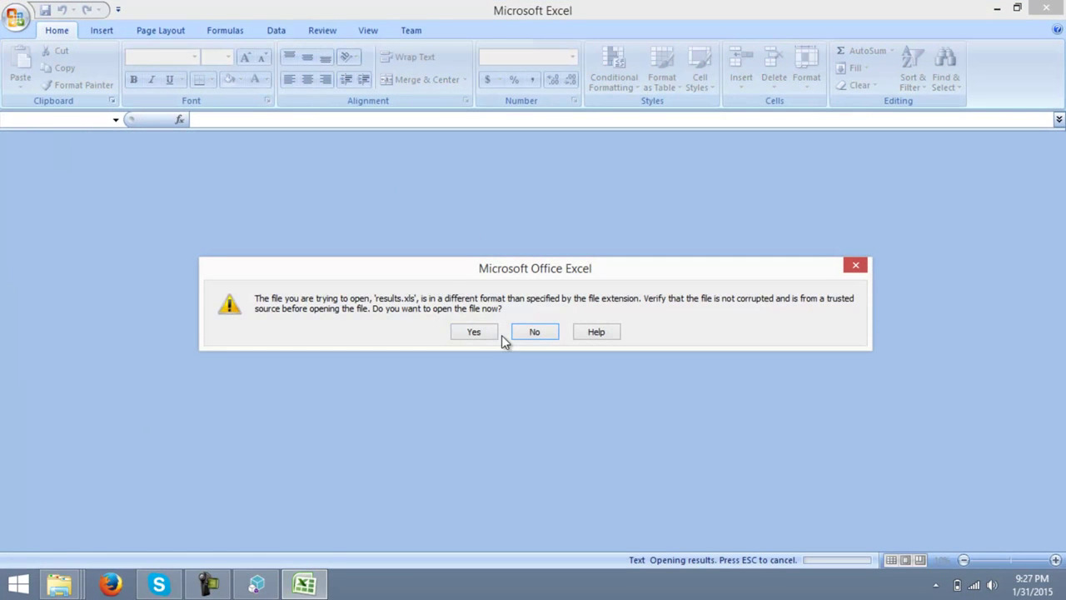
click(476, 333)
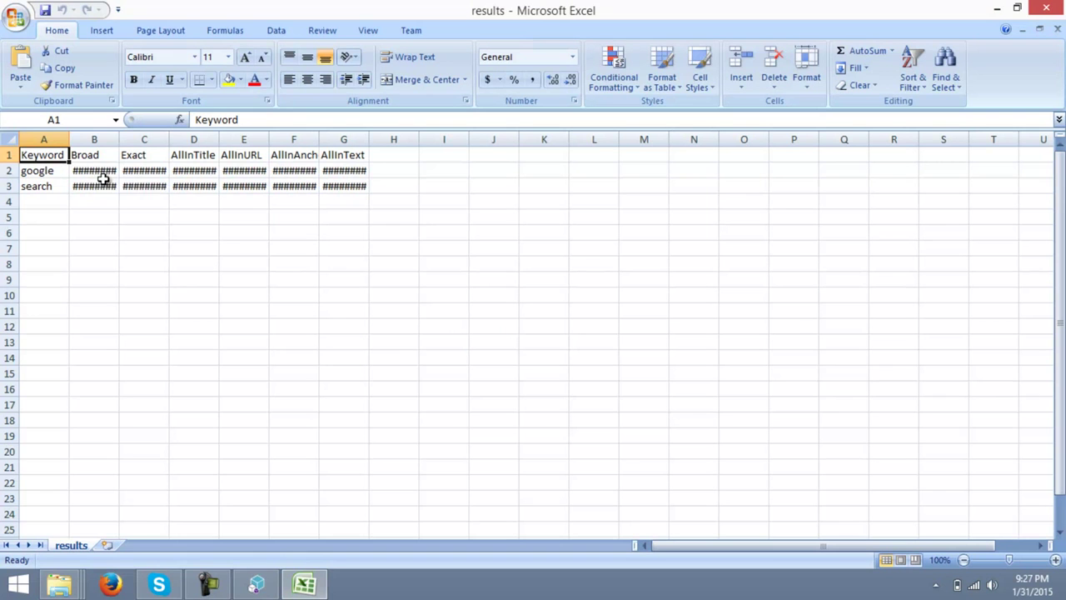
double_click(93, 170)
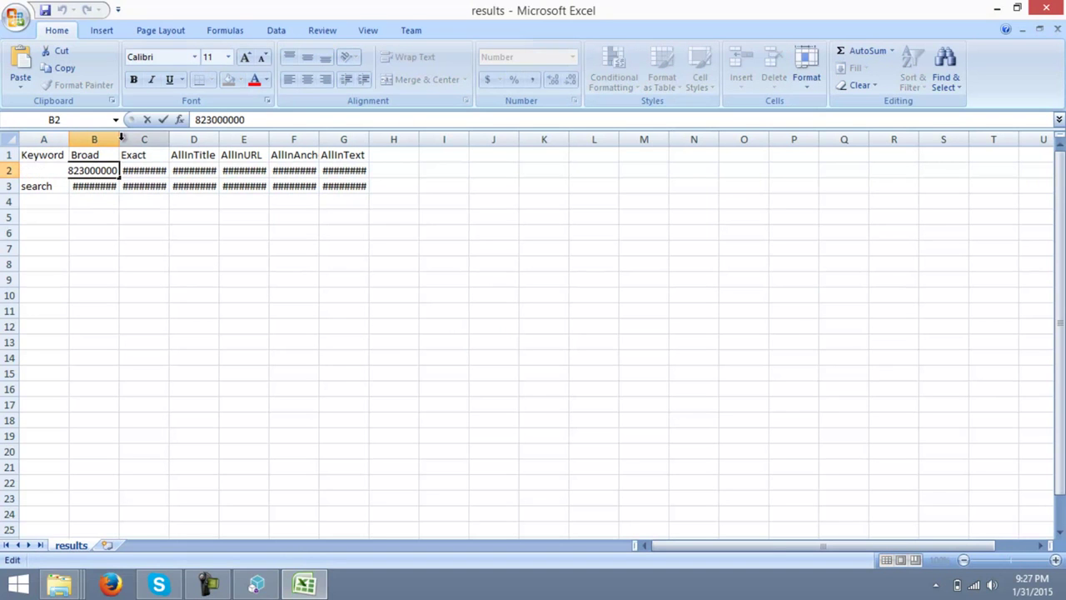
double_click(147, 170)
double_click(200, 171)
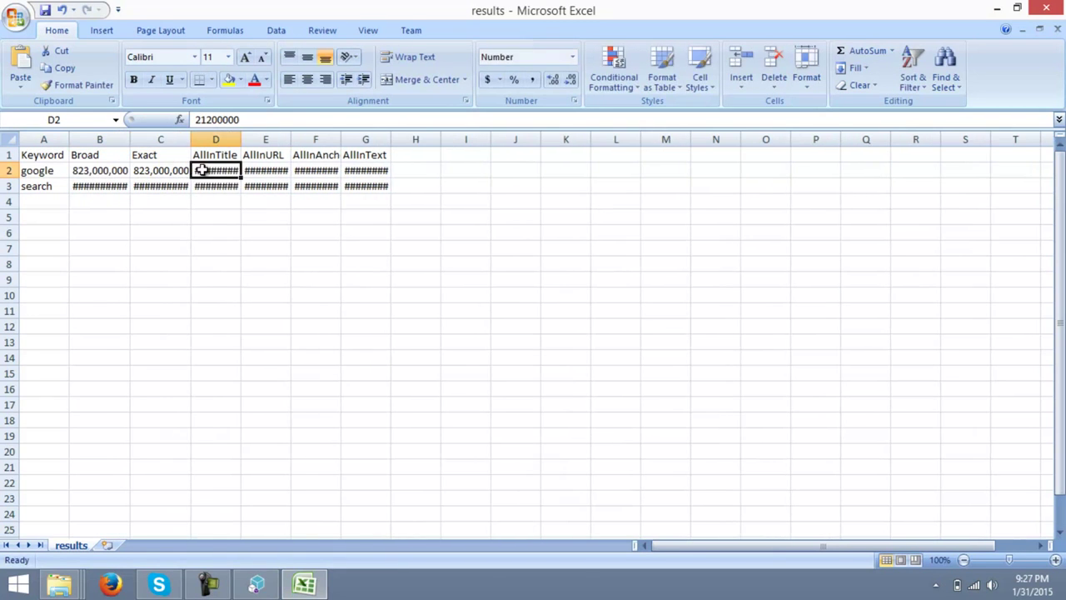
double_click(291, 170)
double_click(357, 170)
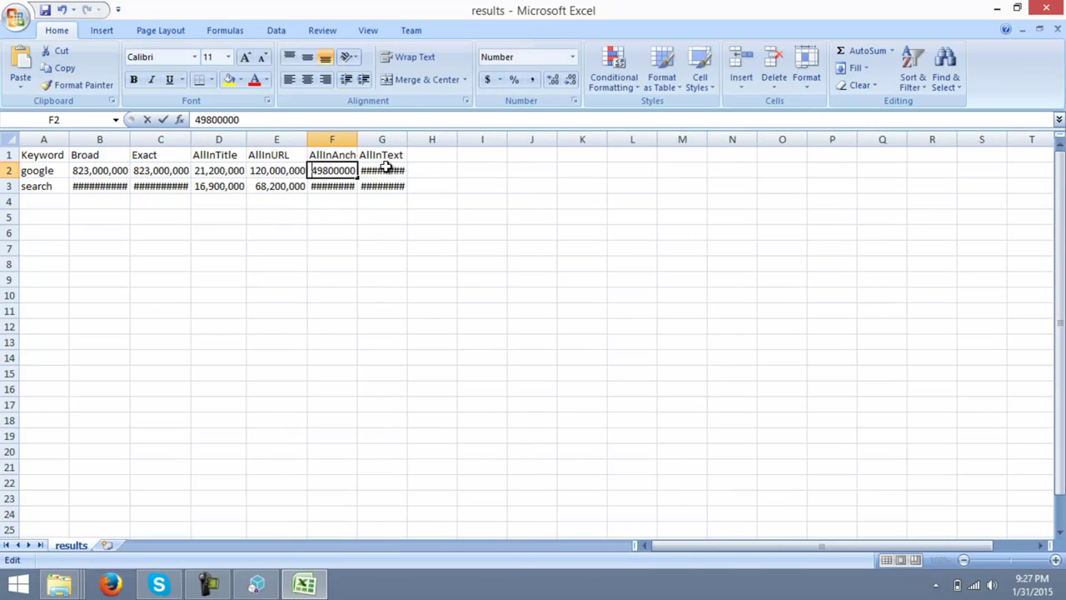
Widen the remaining cells so AllInText, AllInAnchor, Exact and Broad counts show in full
double_click(380, 170)
click(369, 187)
double_click(371, 187)
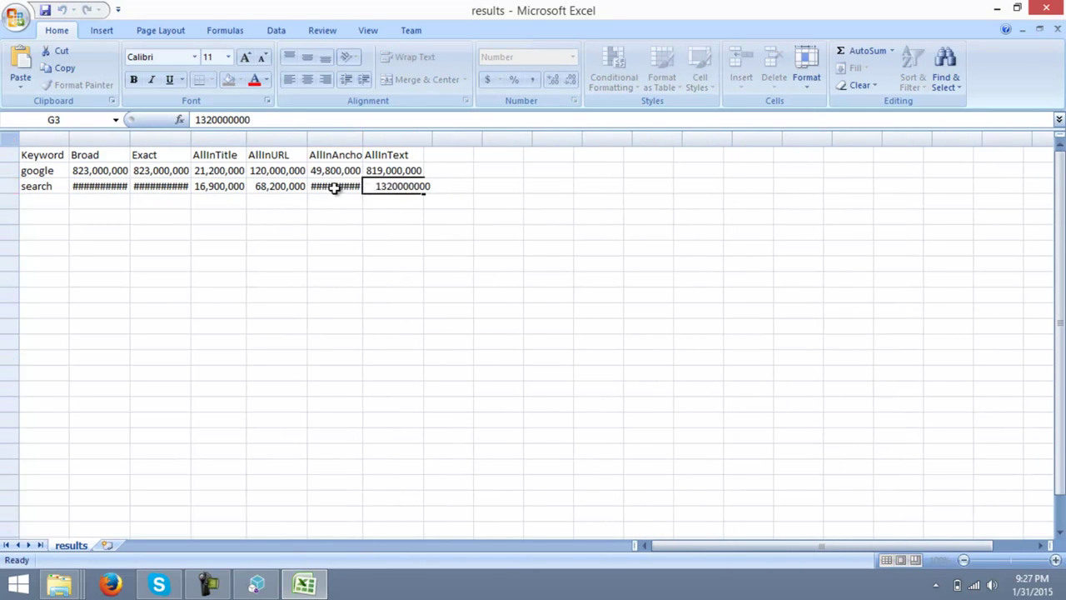
double_click(336, 187)
double_click(136, 190)
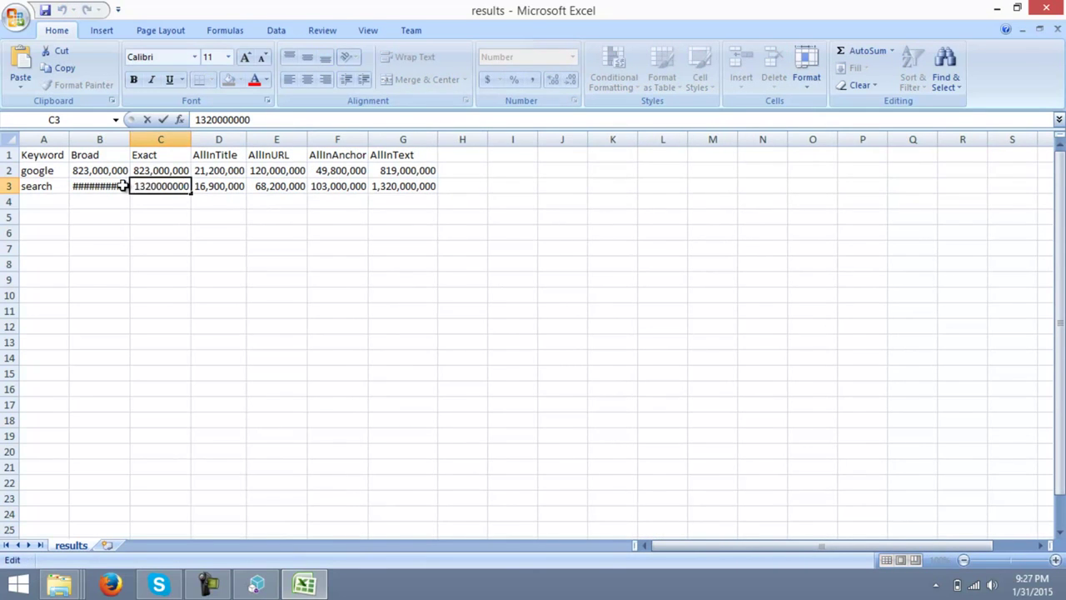
double_click(125, 186)
click(439, 182)
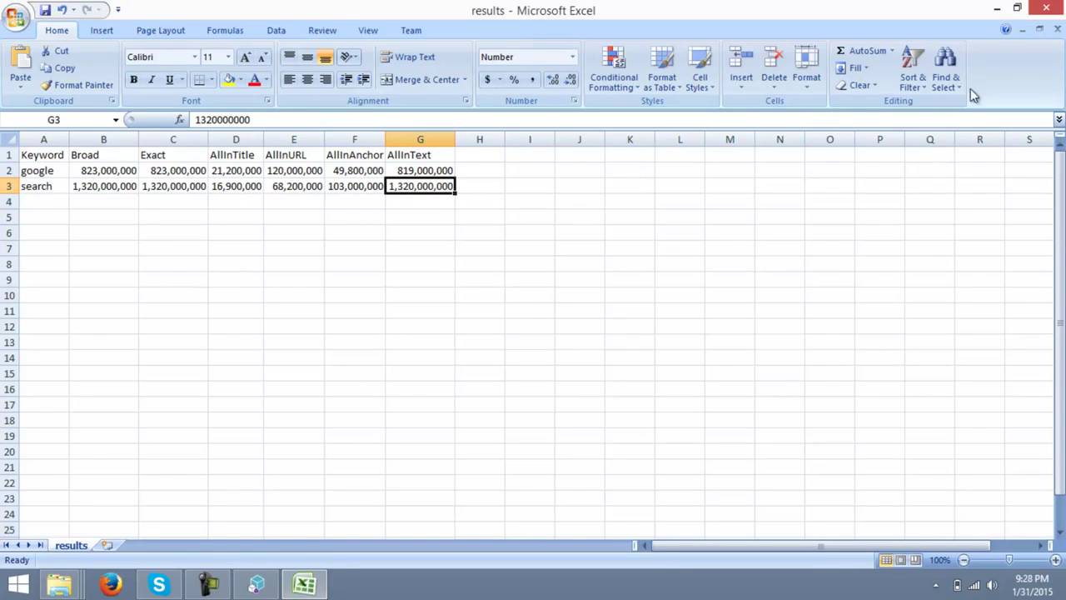
Close the results workbook without saving and return to Keywords Studio Pro
click(1044, 16)
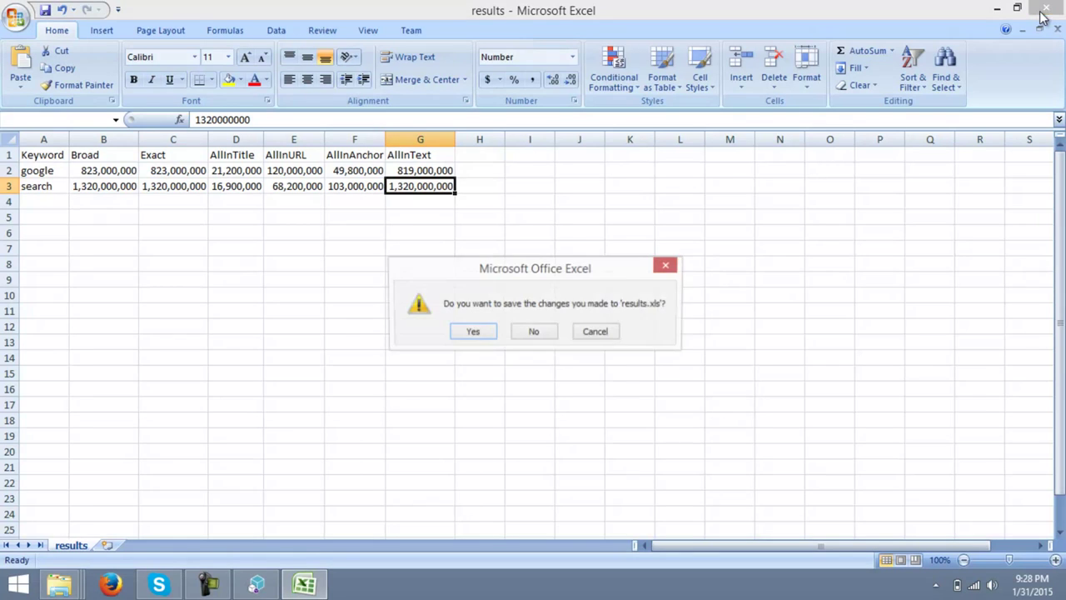
click(528, 335)
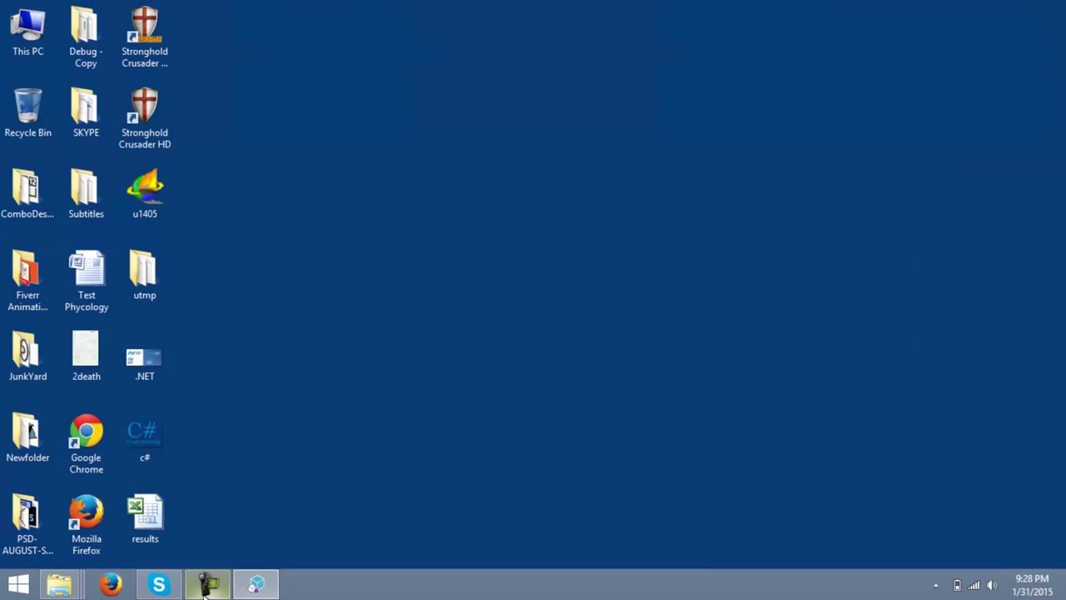
click(275, 583)
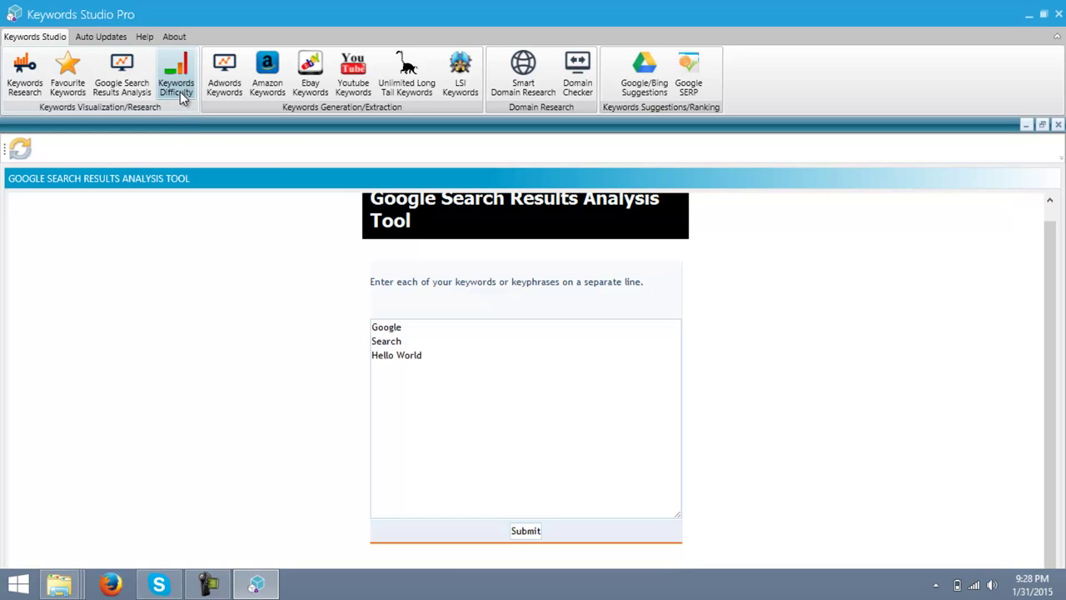
Run a keyword difficulty check for 'google' on Google using the com domain
click(180, 92)
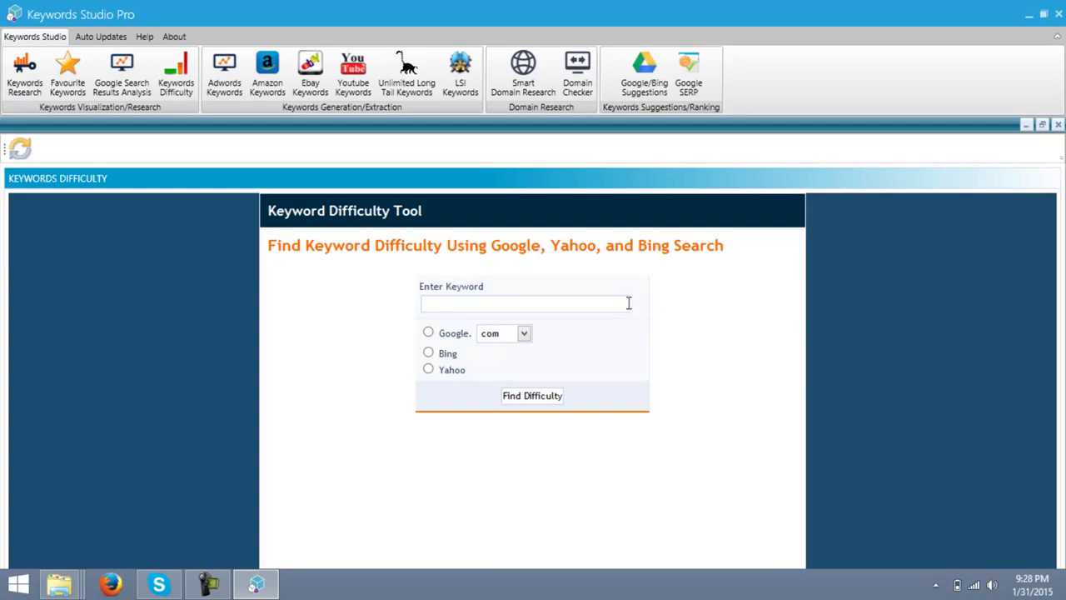
click(628, 303)
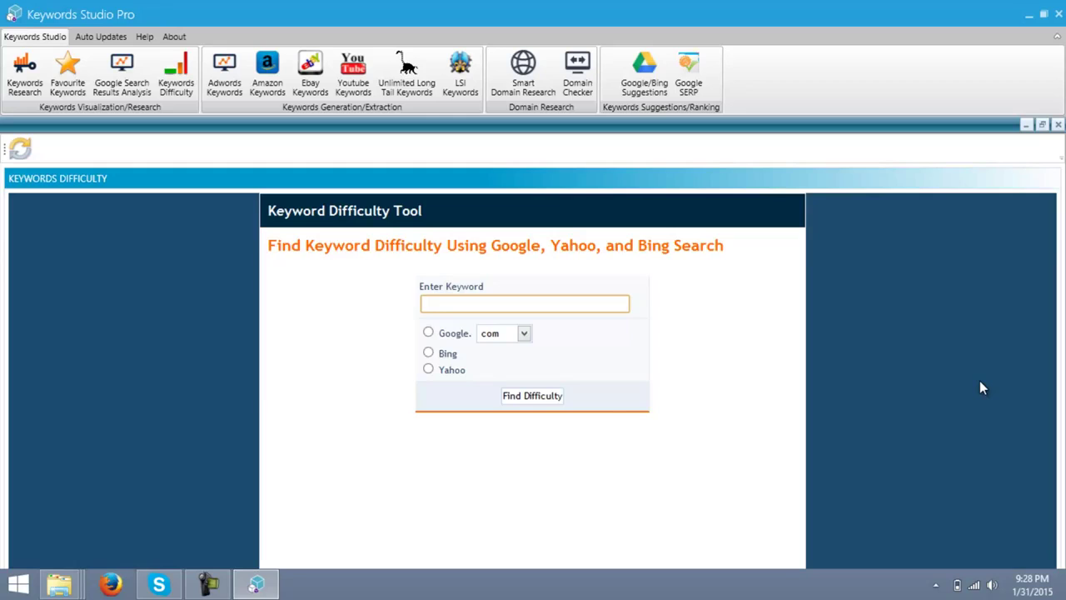
text(google)
click(524, 334)
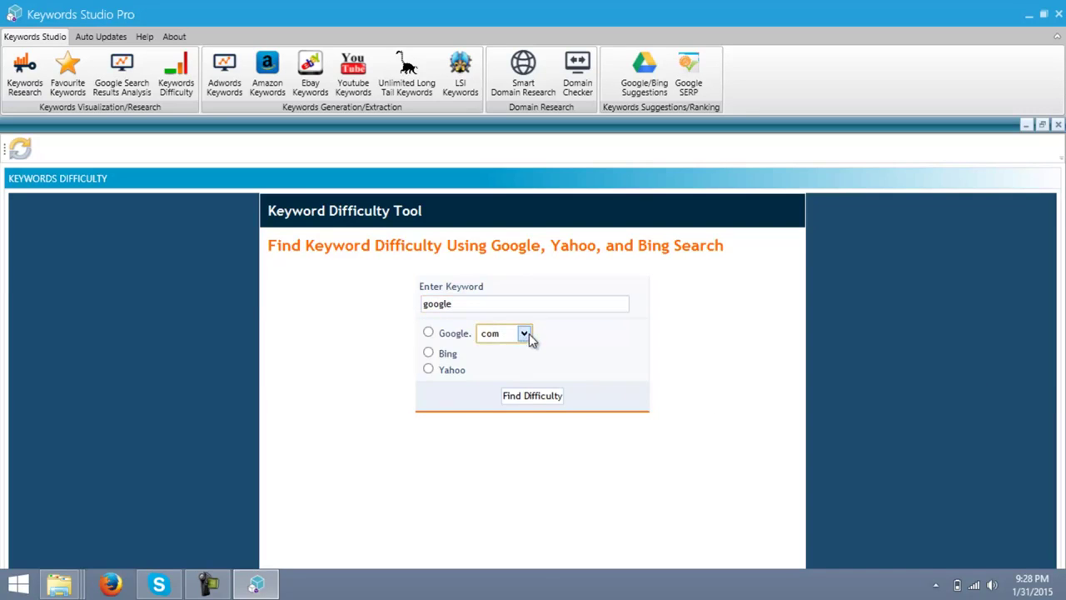
click(524, 334)
click(429, 332)
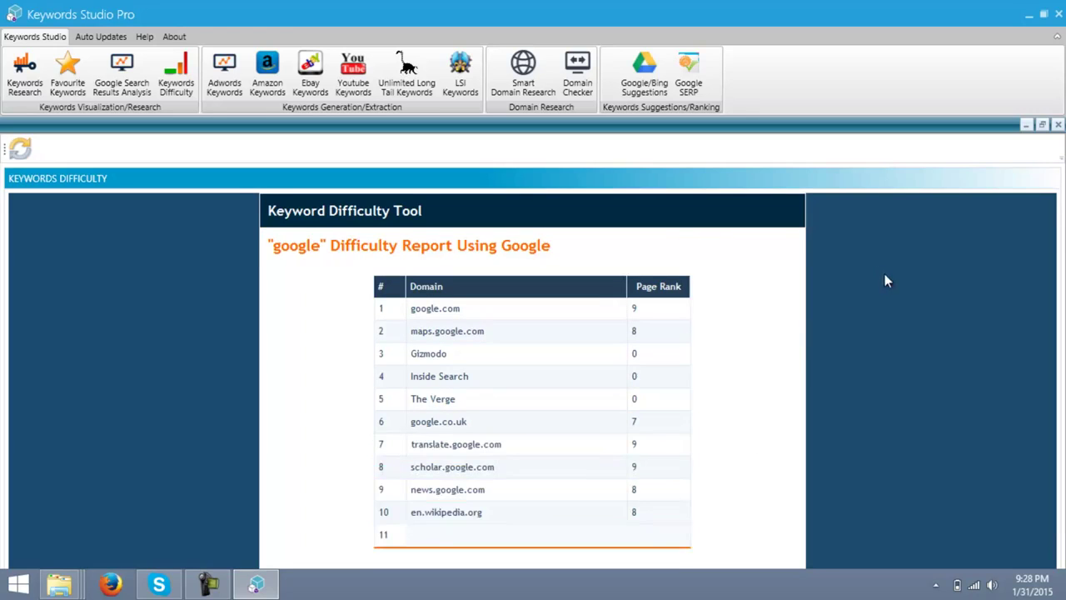
Scroll the google difficulty report past the twelve-domain table to the gauge rating it Difficult
scroll(1054, 250, down, 1)
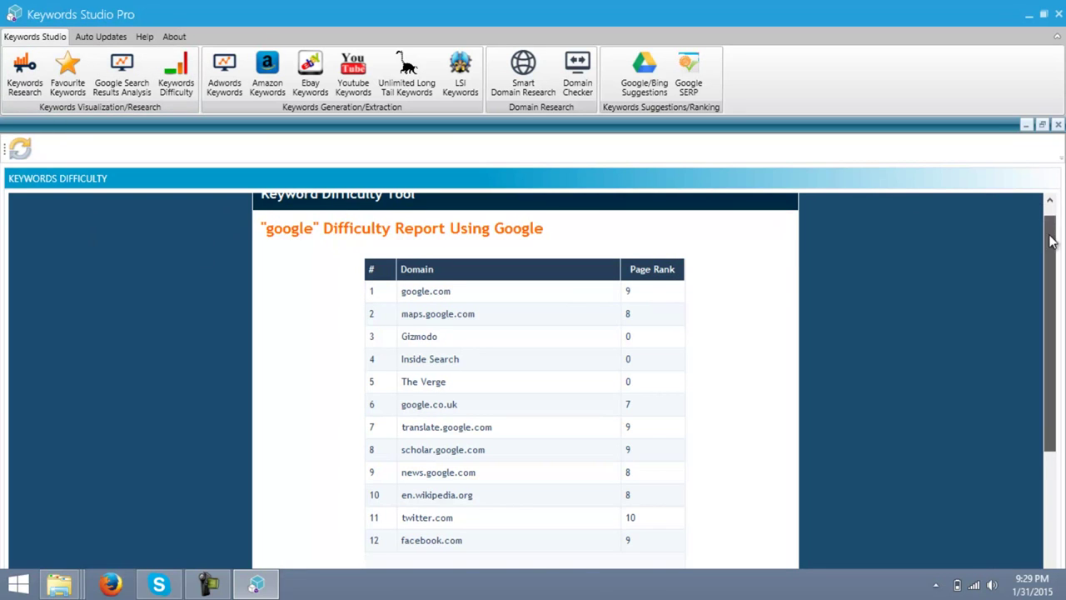
scroll(1051, 285, down, 1)
scroll(1051, 285, down, 2)
scroll(1052, 292, up, 1)
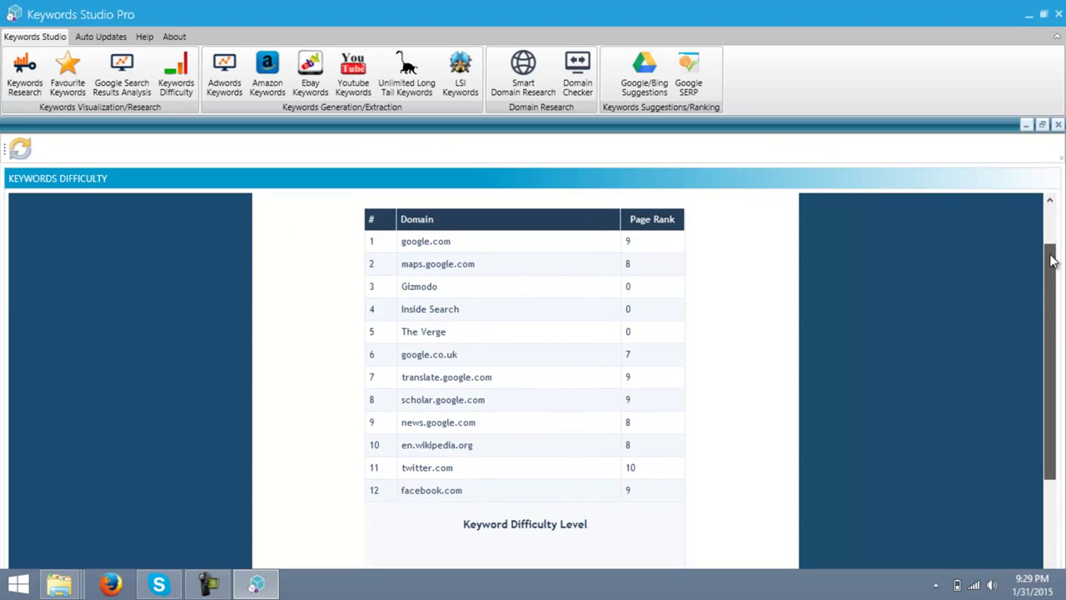
drag(1052, 319, 1051, 417)
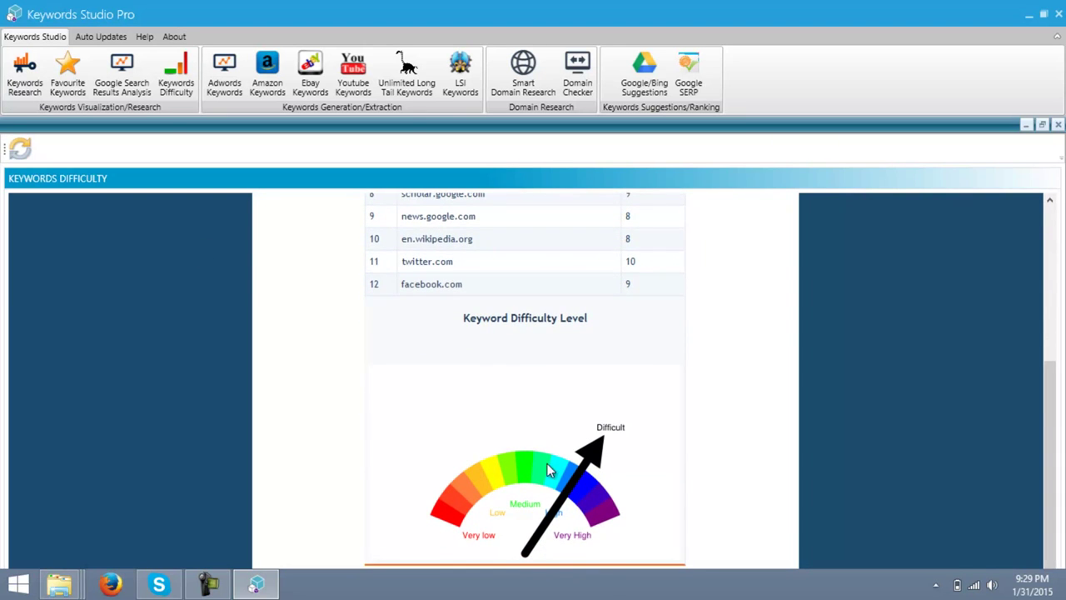